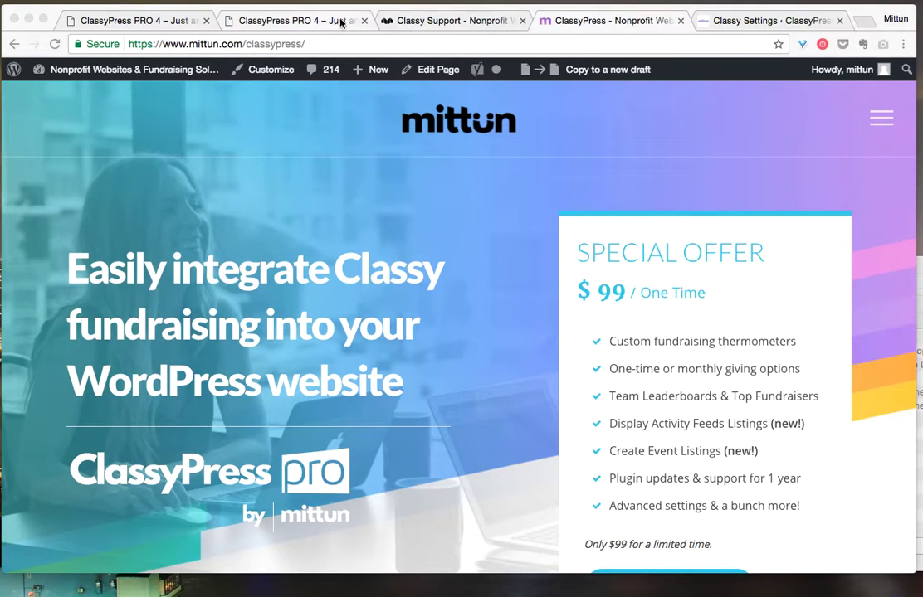
Step: Review the Classy support page's instructions for creating API credentials and finding the client ID and client secret
left_click(418, 22)
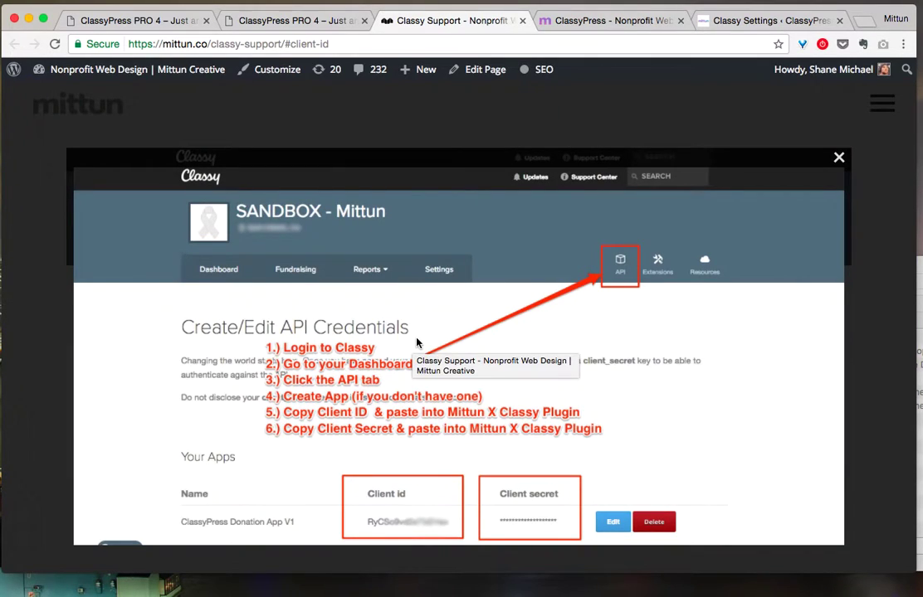
scroll(417, 342, "down", 1)
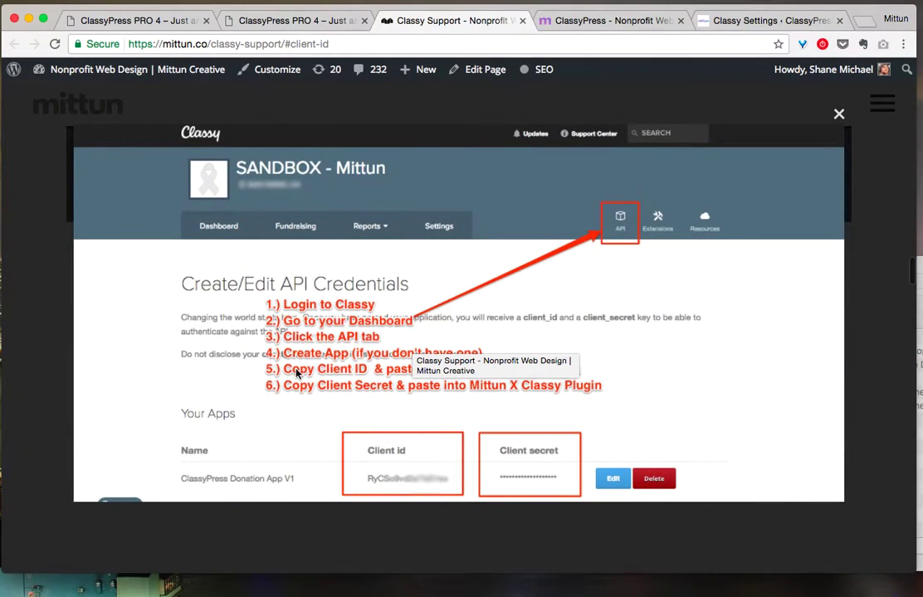
scroll(257, 320, "down", 1)
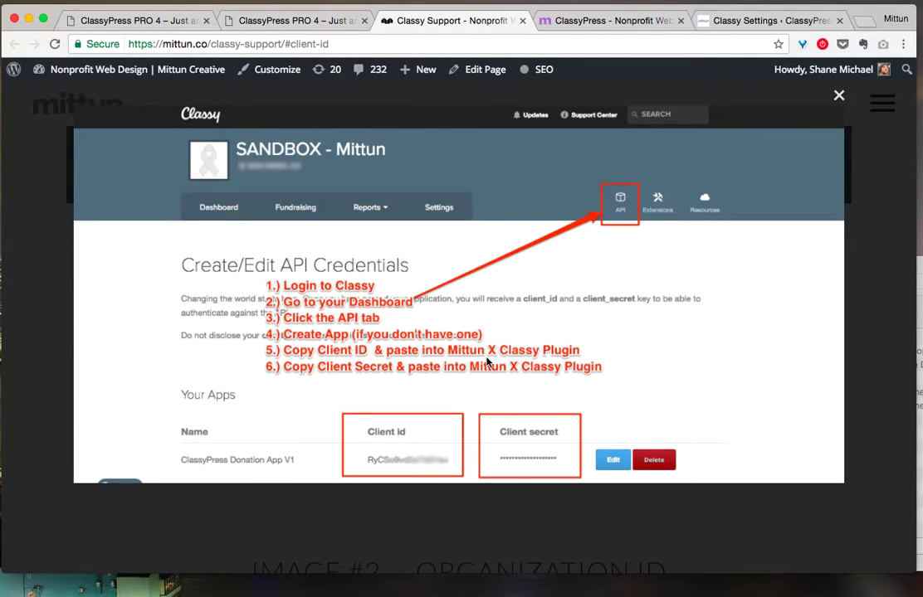
Step: Look over the front page of the ClassyPress PRO 4 test site
left_click(163, 23)
scroll(346, 288, "down", 10)
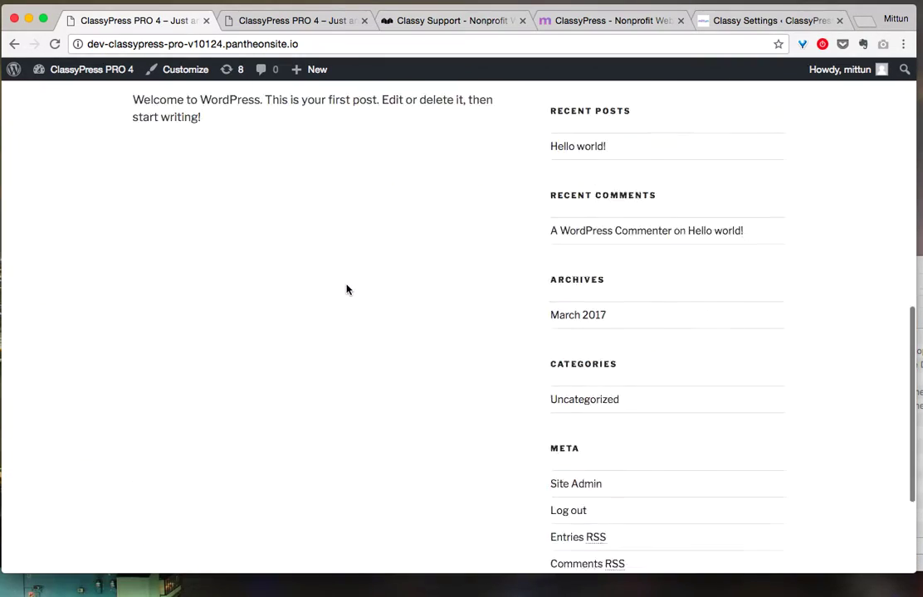
scroll(347, 288, "up", 10)
scroll(347, 288, "down", 10)
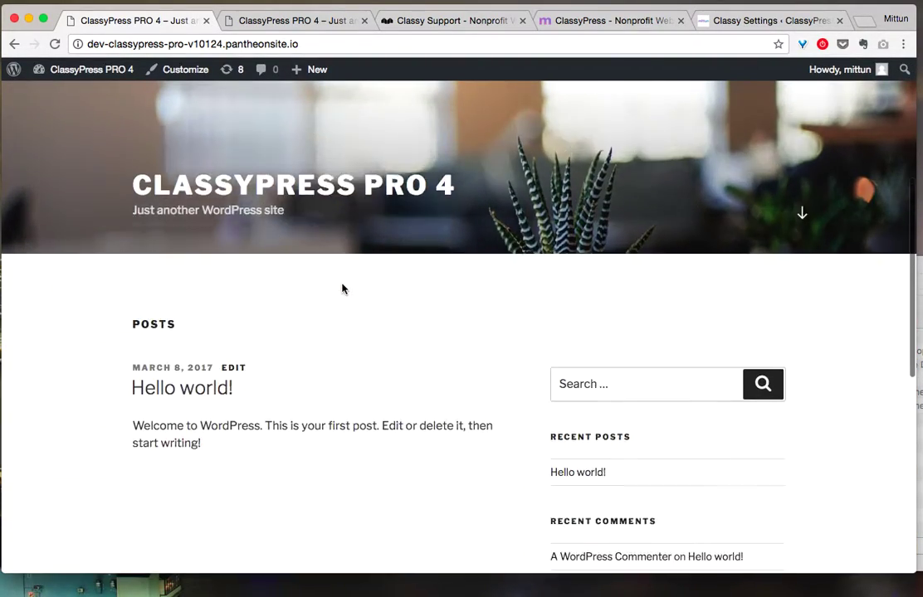
scroll(346, 288, "up", 10)
scroll(411, 385, "down", 8)
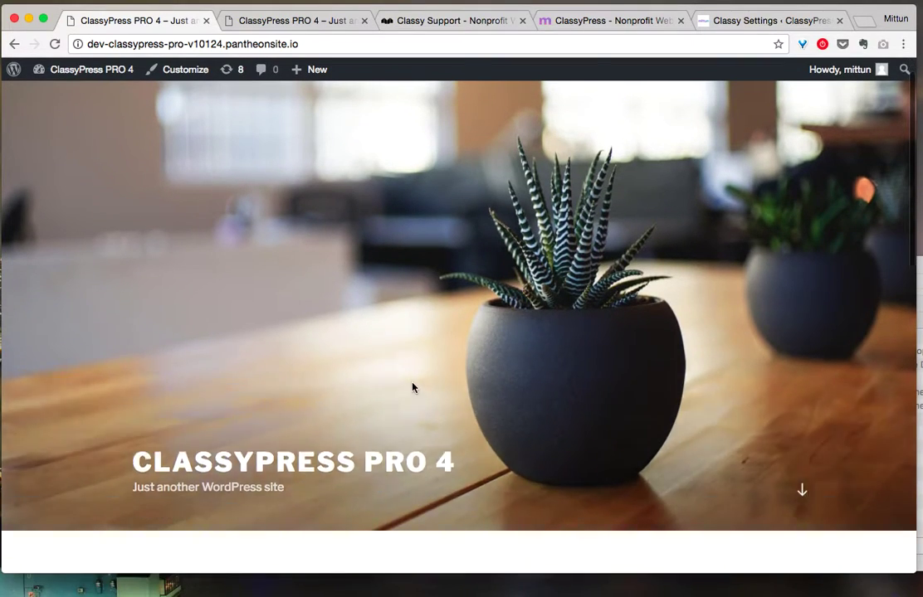
scroll(395, 412, "up", 10)
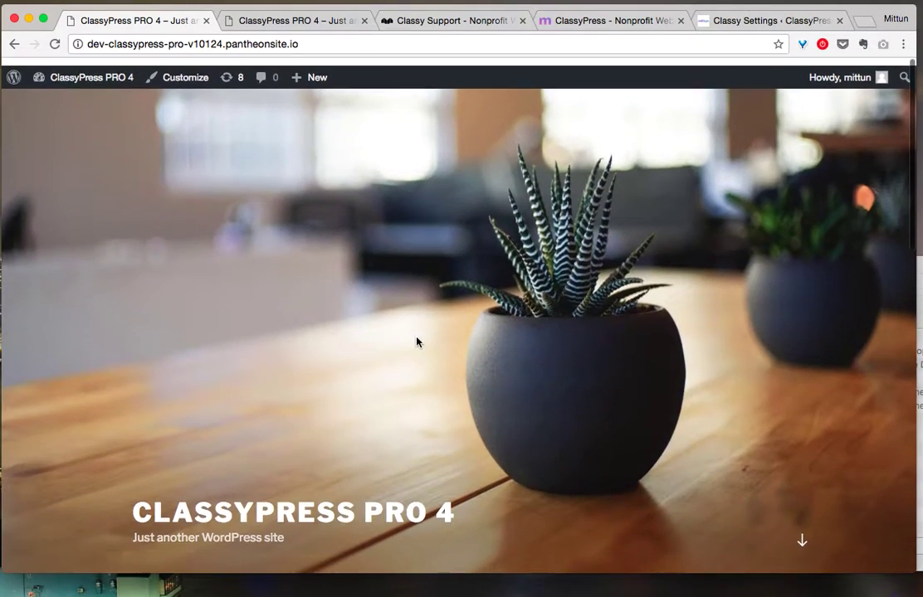
Step: Open the plugin upload form in the ClassyPress PRO 4 site's admin area
left_click(90, 74)
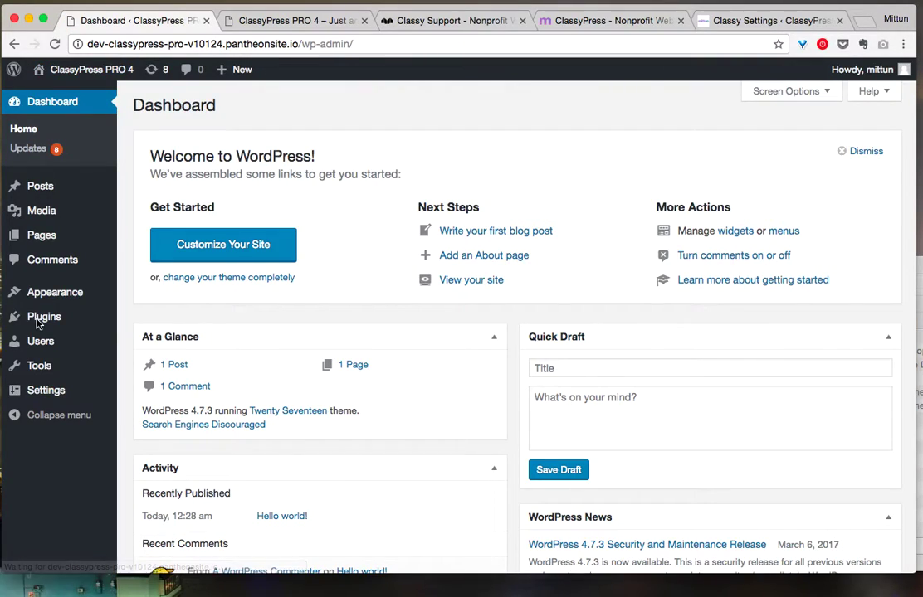
left_click(51, 320)
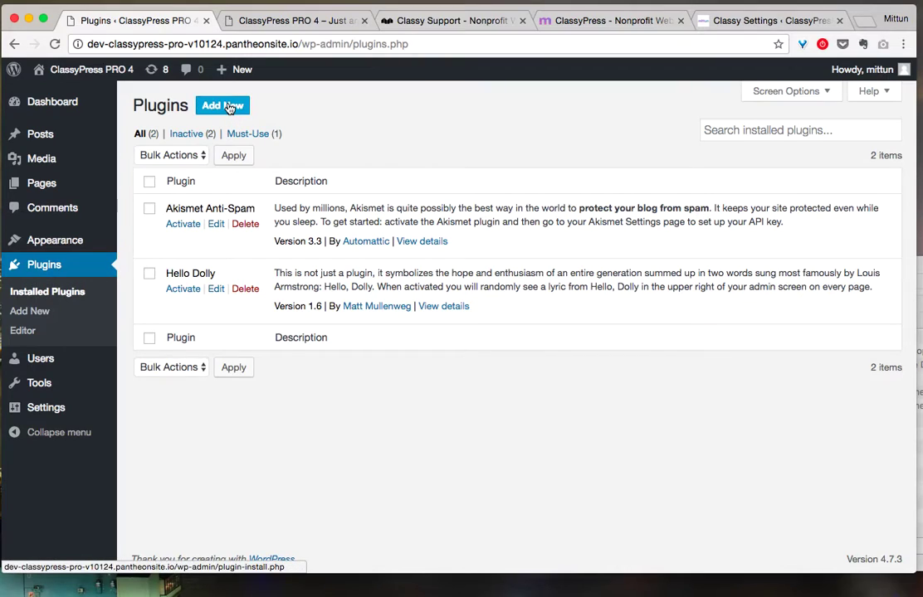
left_click(229, 107)
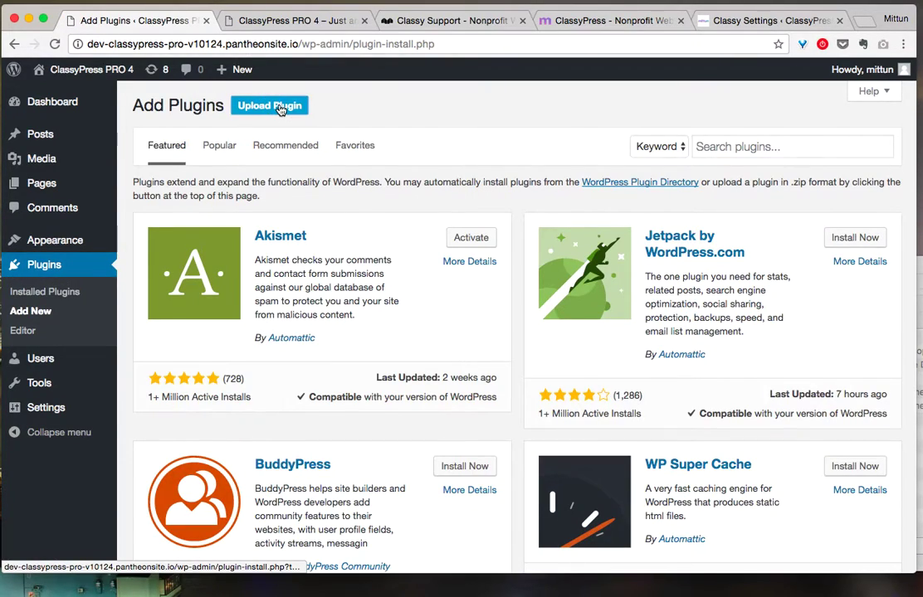
left_click(280, 110)
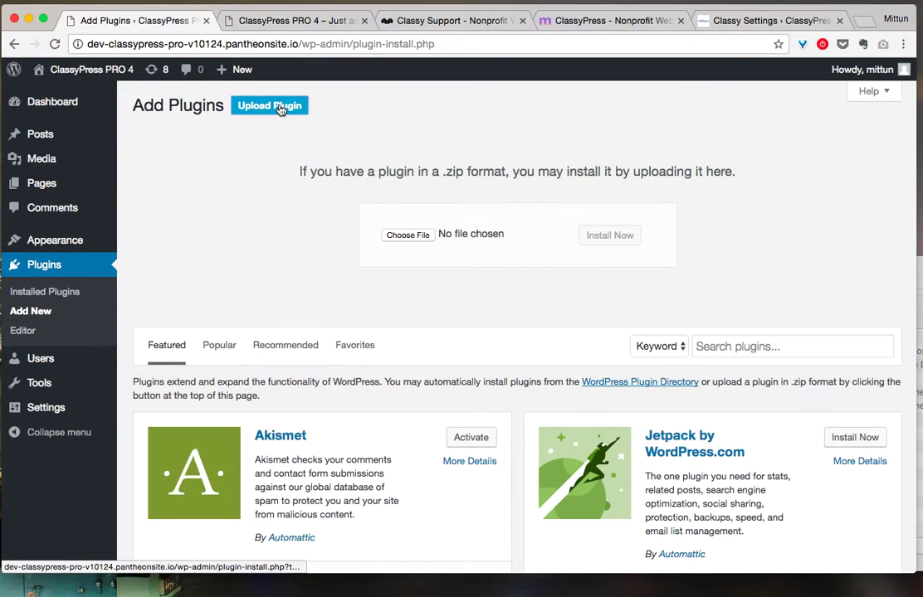
Step: Install the plugin from classypress-pro-by-mittun-v1.0.12.4.zip in Downloads and activate it
left_click(419, 238)
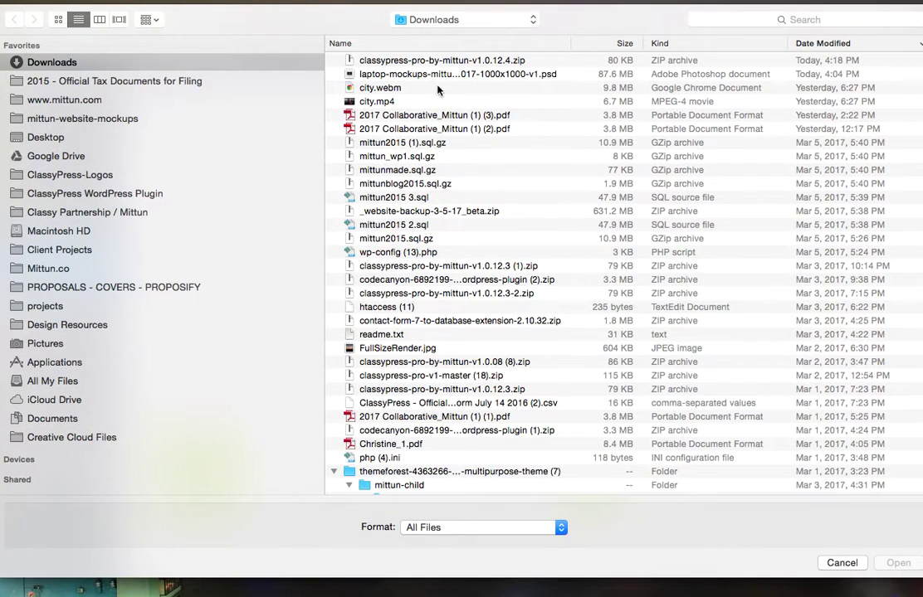
left_click(332, 59)
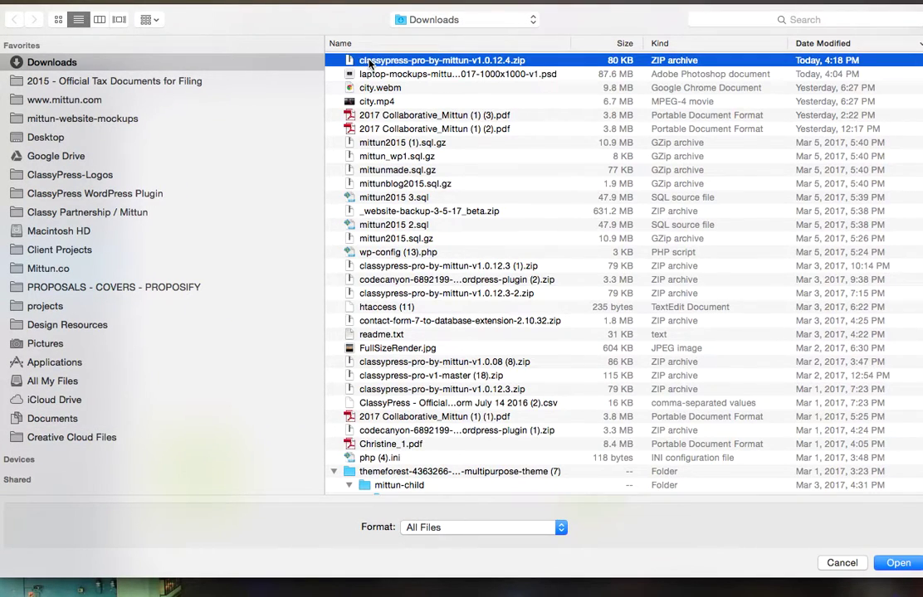
left_click(894, 565)
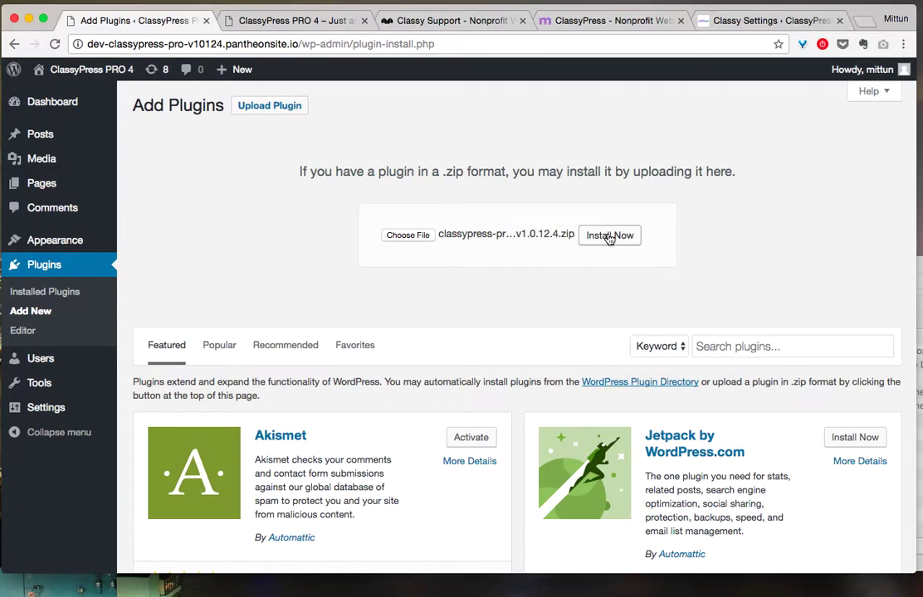
left_click(609, 236)
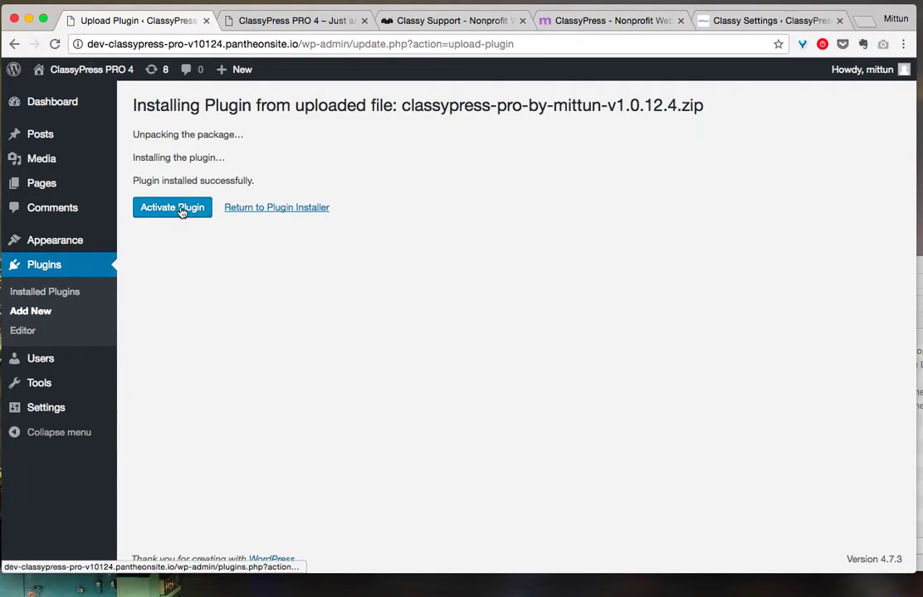
left_click(181, 212)
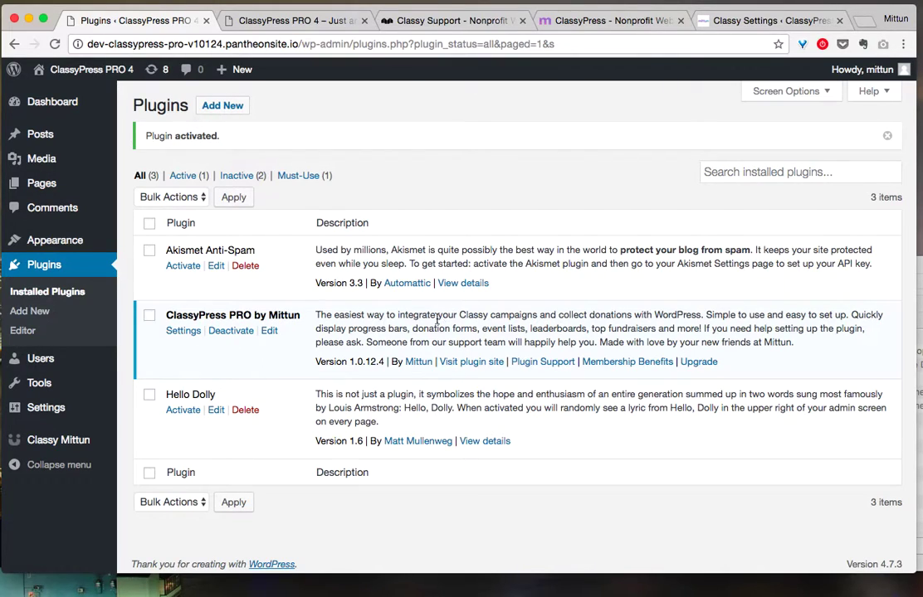
Step: Open the Classy Mittun general settings and paste the Classy API client ID into its required field
mouse_move(43, 440)
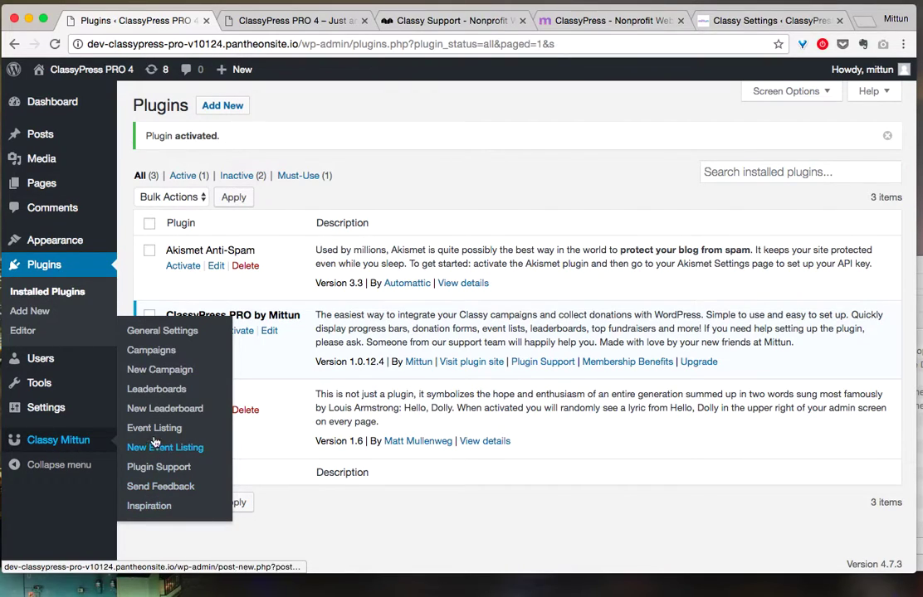
left_click(170, 333)
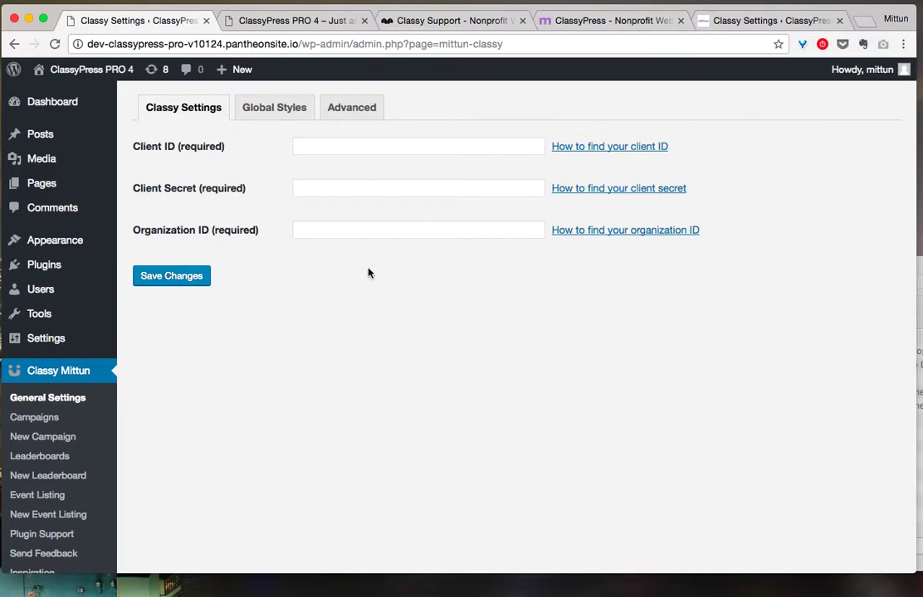
left_click(339, 147)
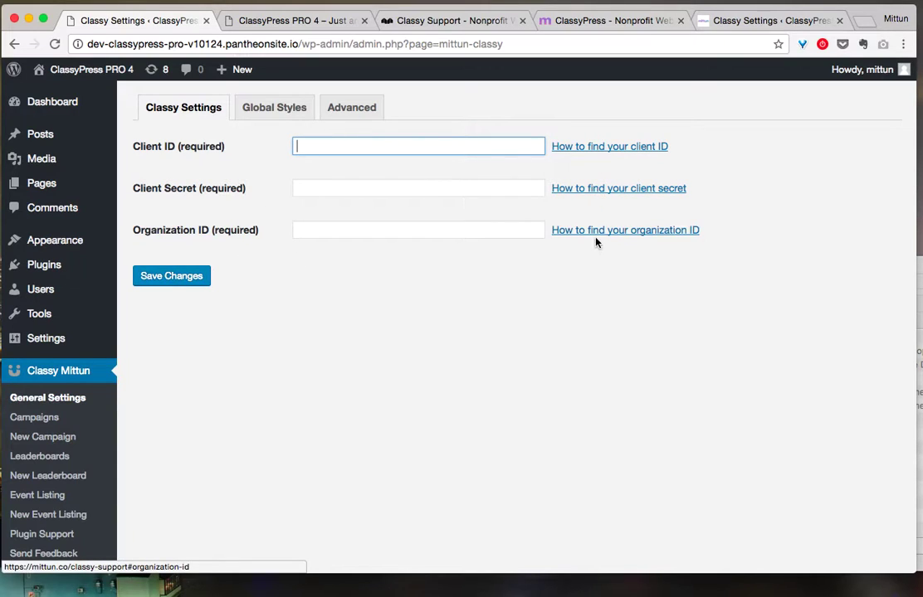
left_click(325, 147)
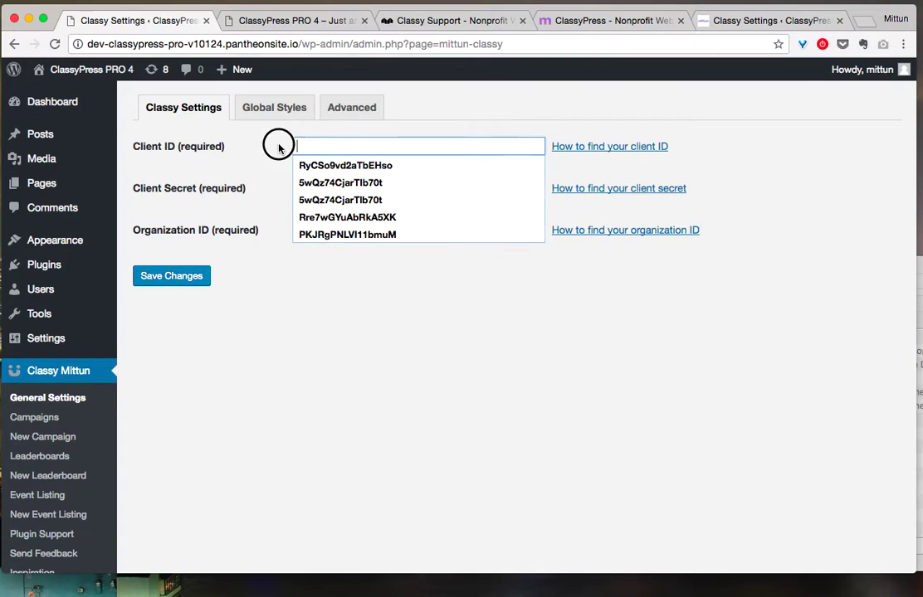
left_click(279, 147)
left_click(328, 148)
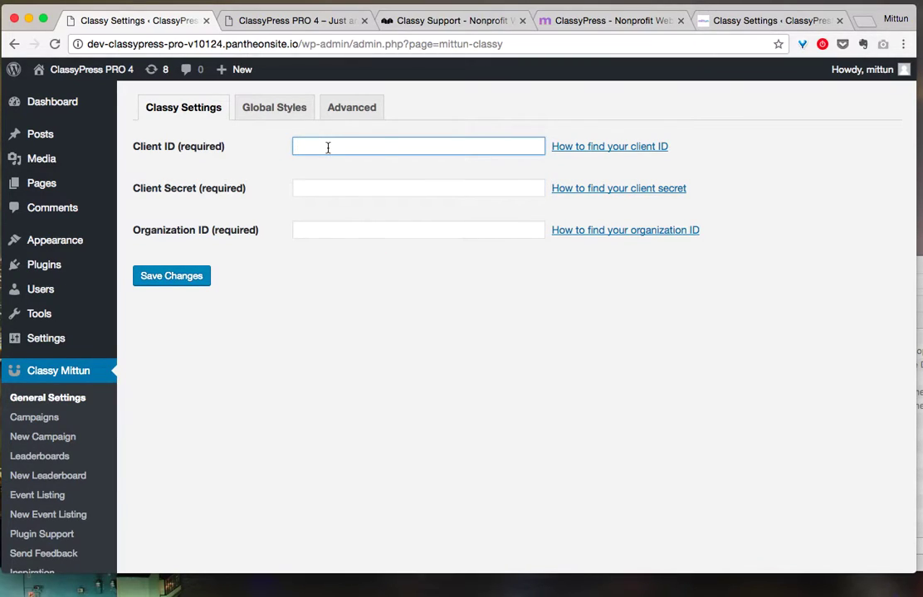
key("super+shift+v")
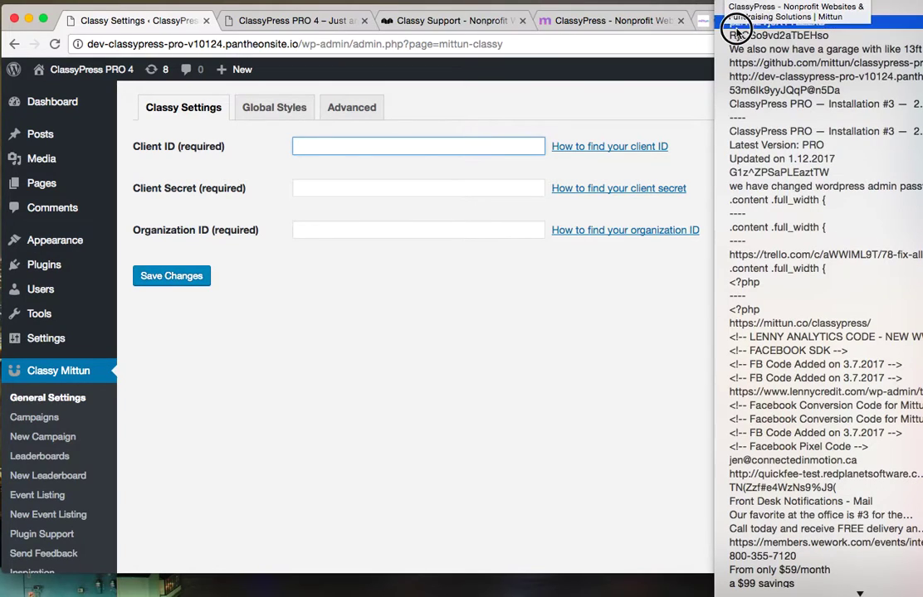
left_click(770, 36)
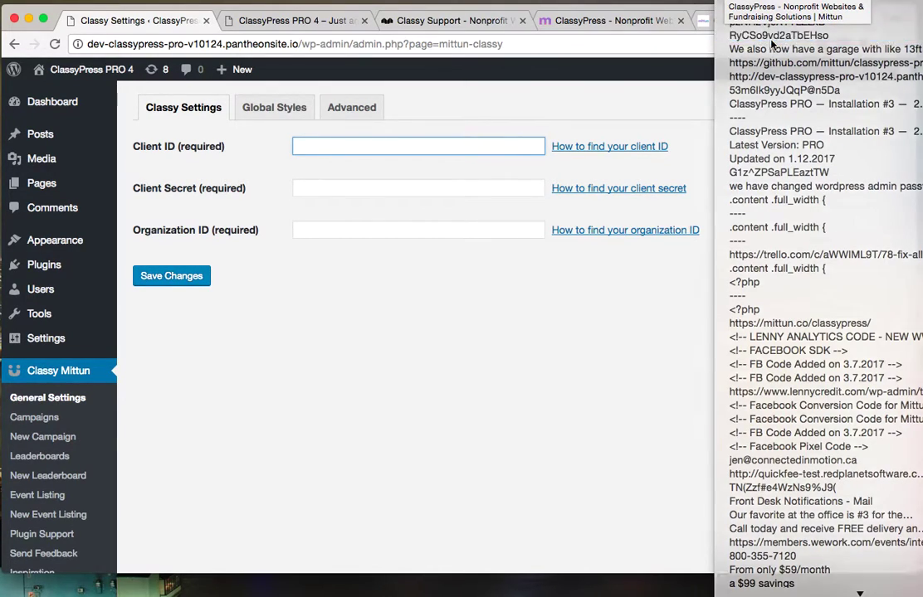
Step: Paste the Classy API client secret into the Client Secret field
left_click(338, 192)
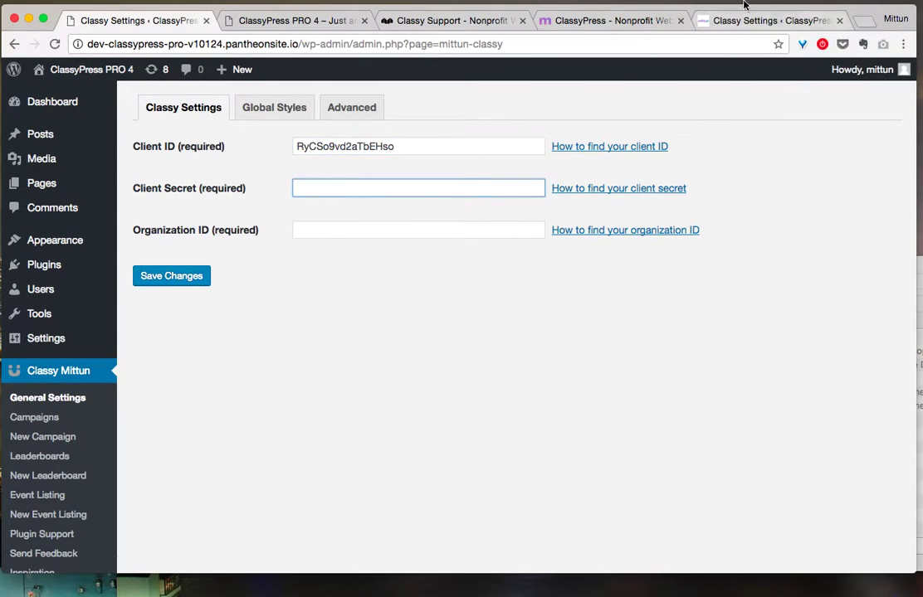
key("super+shift+v")
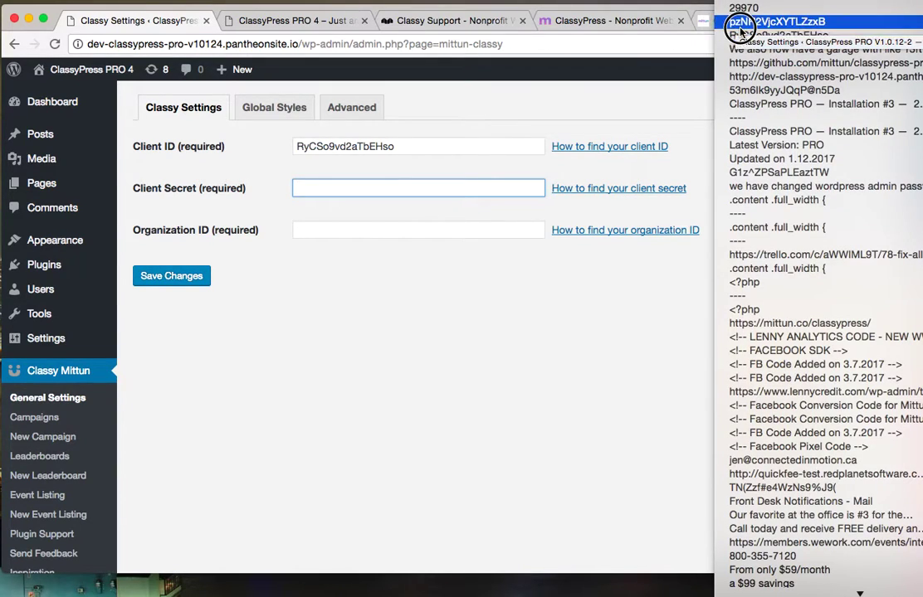
left_click(735, 32)
Step: Fill in the organization ID from the clipboard history and save the Classy settings
left_click(325, 230)
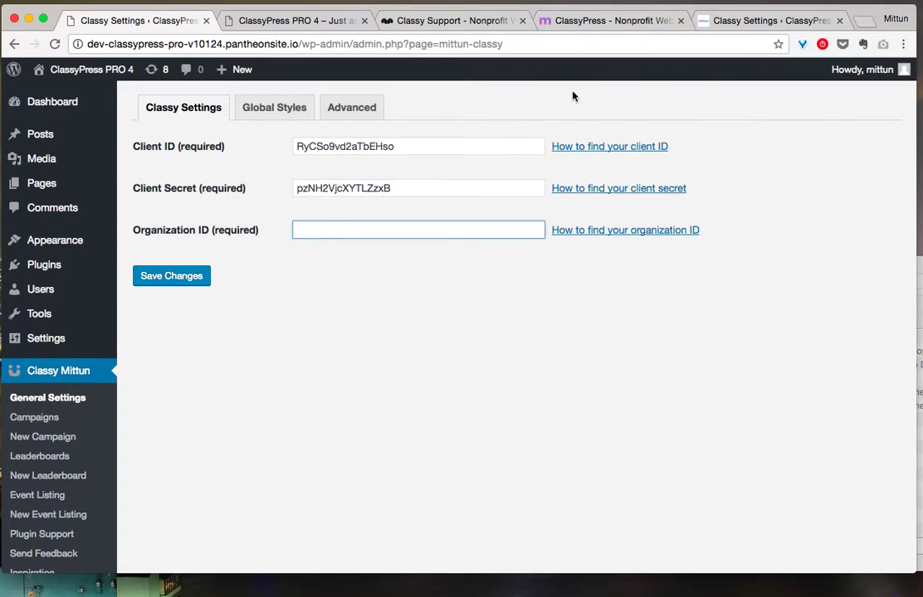
key("super+shift+v")
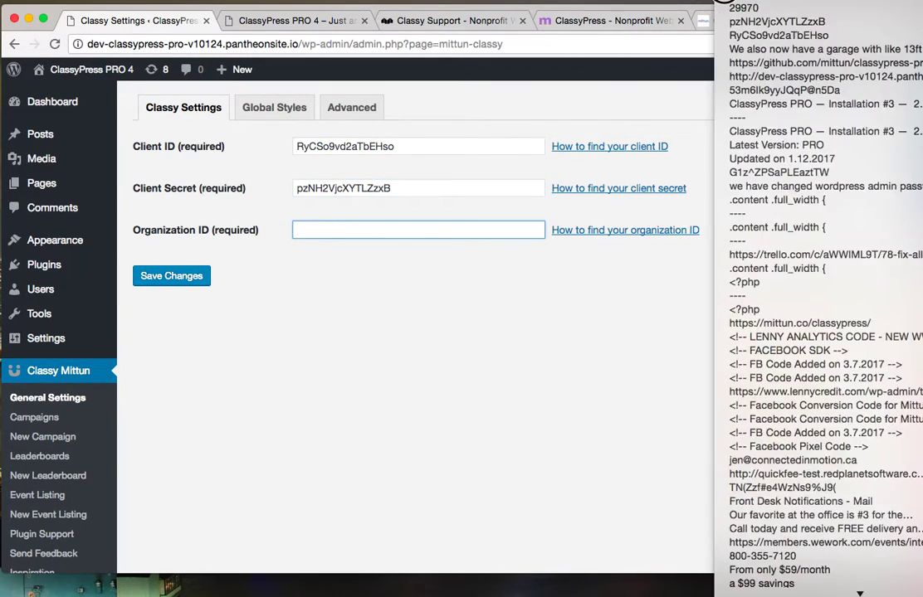
left_click(735, 8)
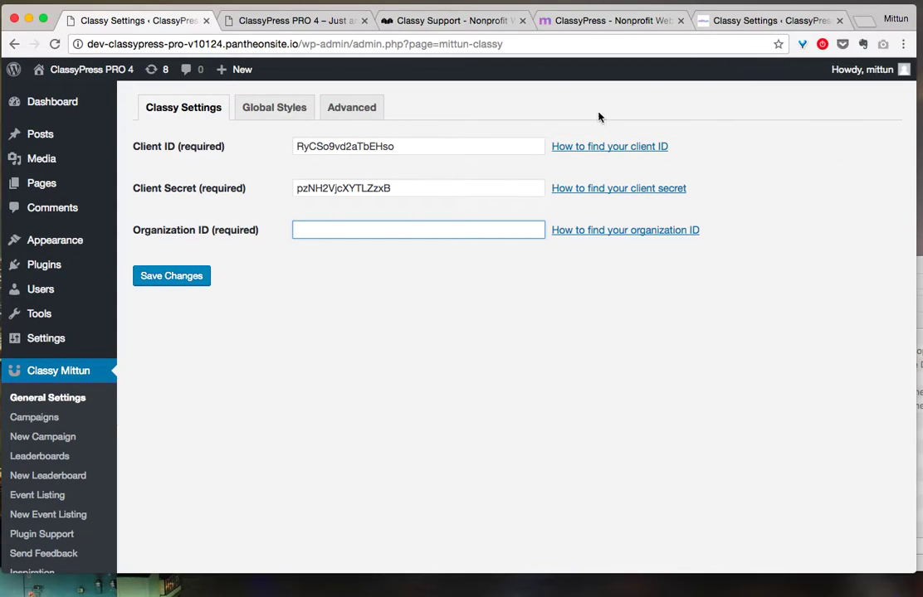
left_click(186, 278)
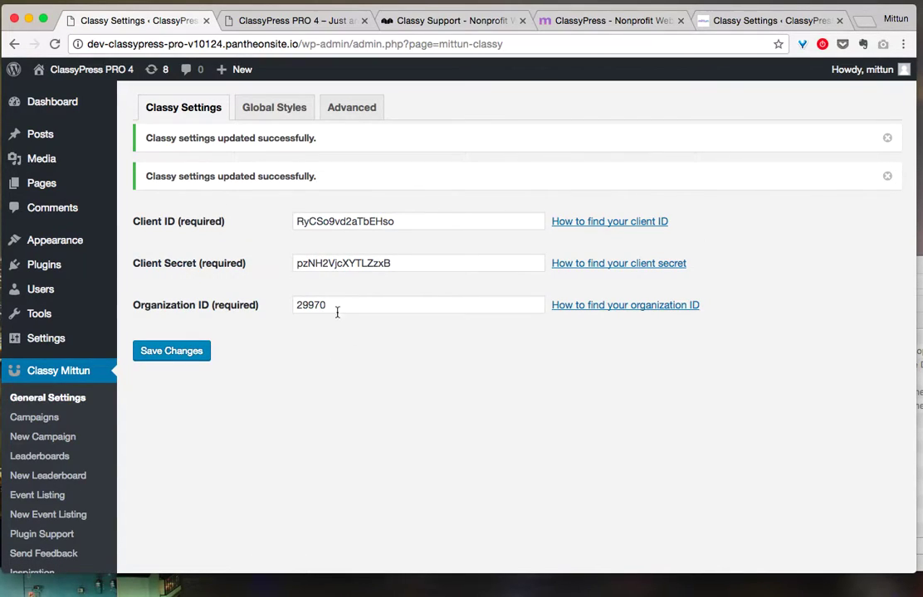
Step: Start a new Classy Mittun campaign and select Campaign for Progress as its Classy campaign
left_click(46, 421)
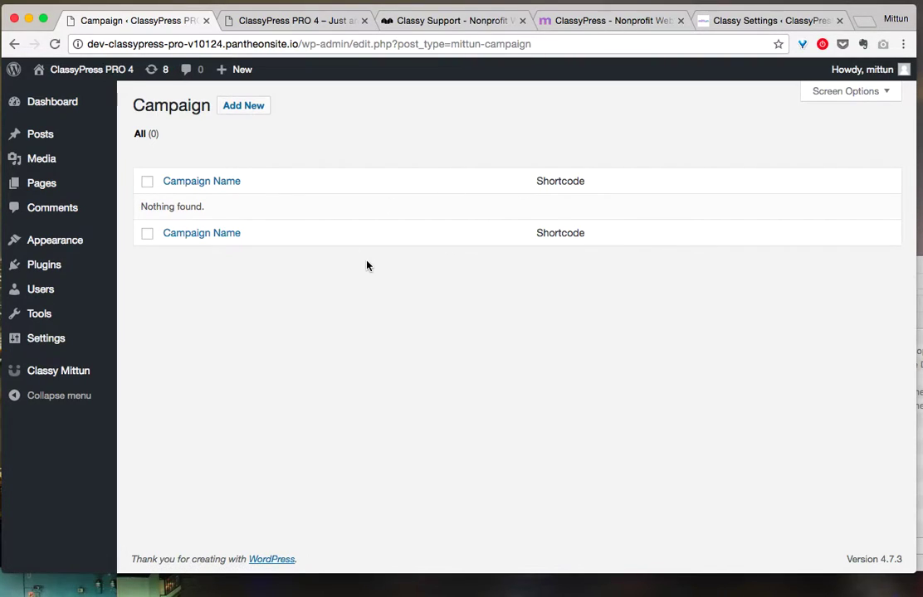
mouse_move(72, 375)
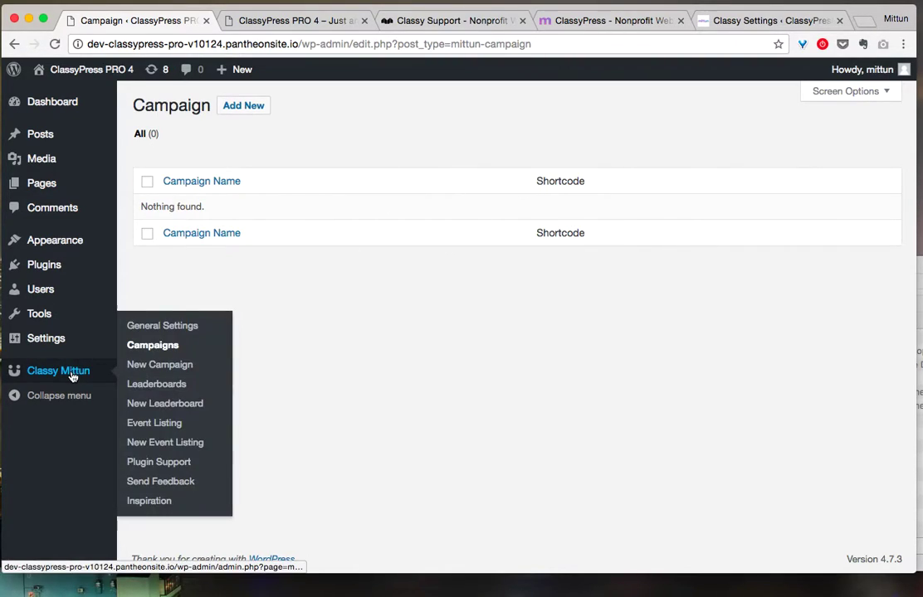
left_click(153, 371)
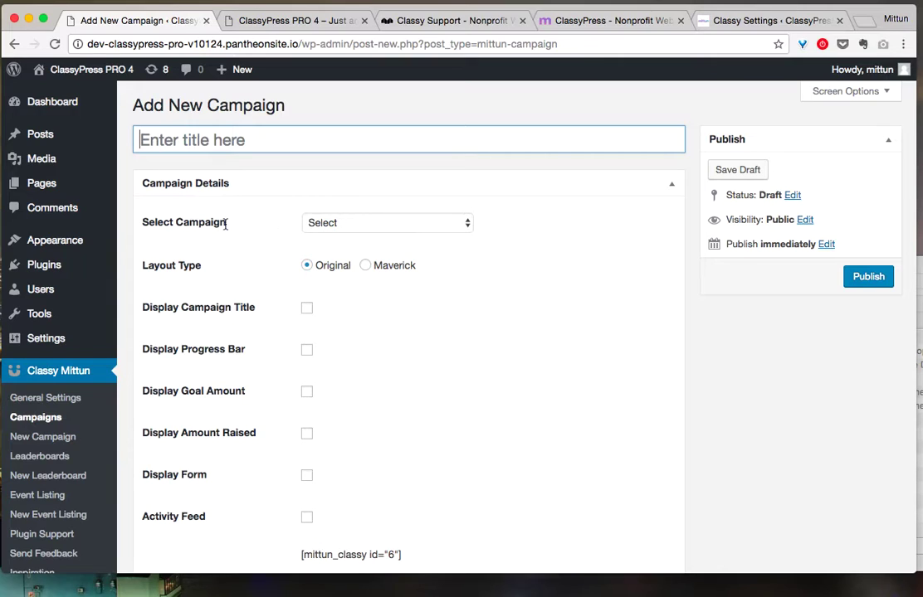
left_click(394, 222)
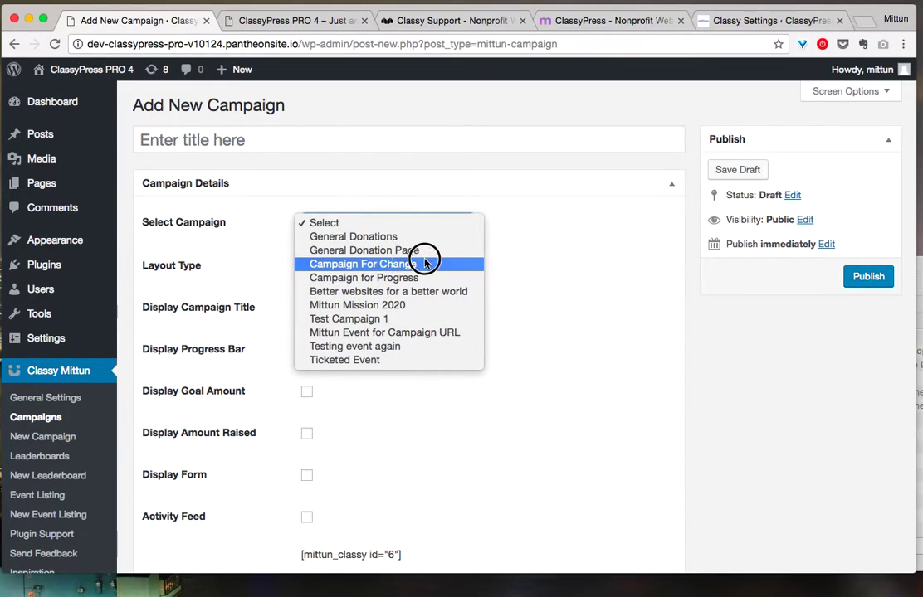
left_click(342, 284)
Step: Title the new campaign "Campaign For Progress (test for video)"
left_click(210, 141)
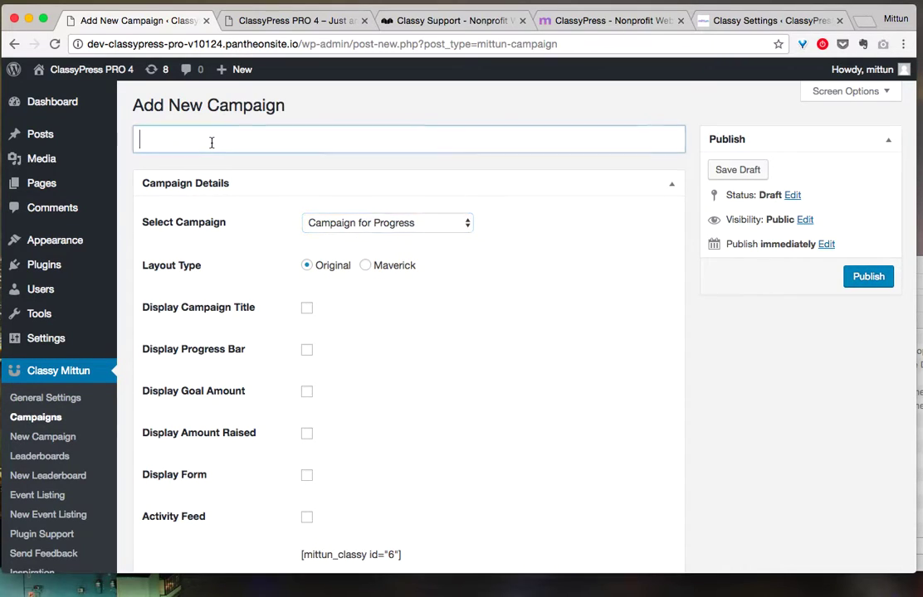
type("Campaign F")
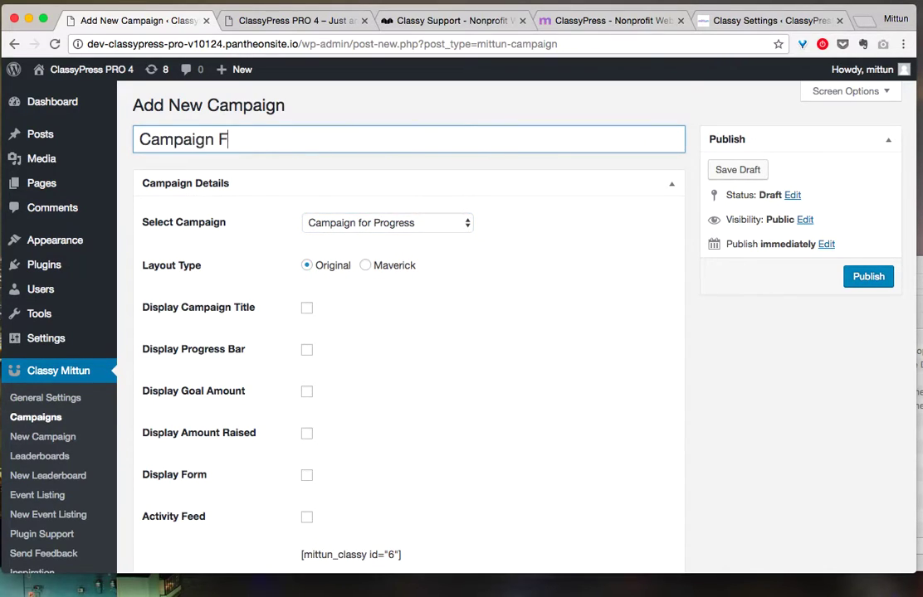
type("or Progress")
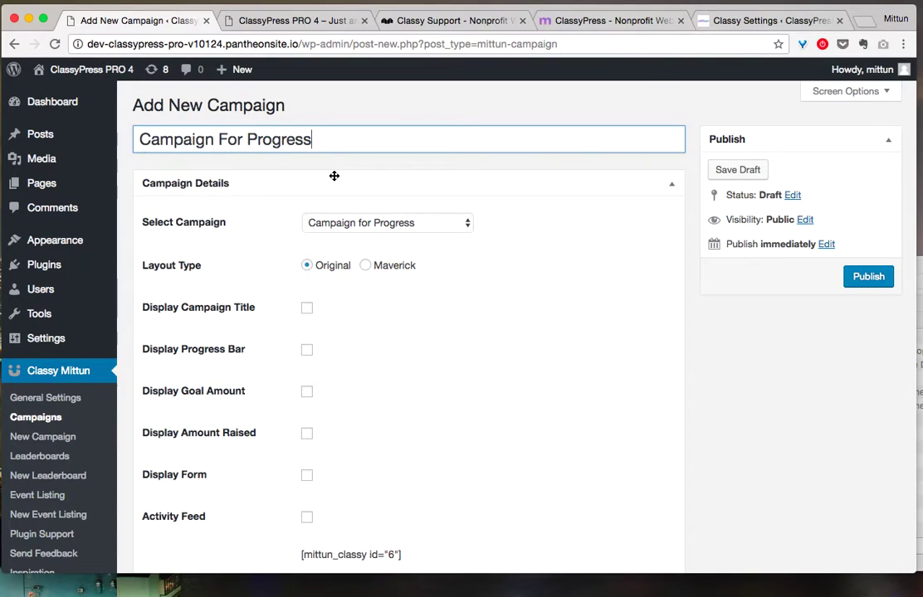
left_click_drag(142, 138, 320, 148)
left_click(243, 139)
left_click_drag(322, 141, 241, 140)
left_click(241, 141)
left_click(325, 142)
type("(test for video")
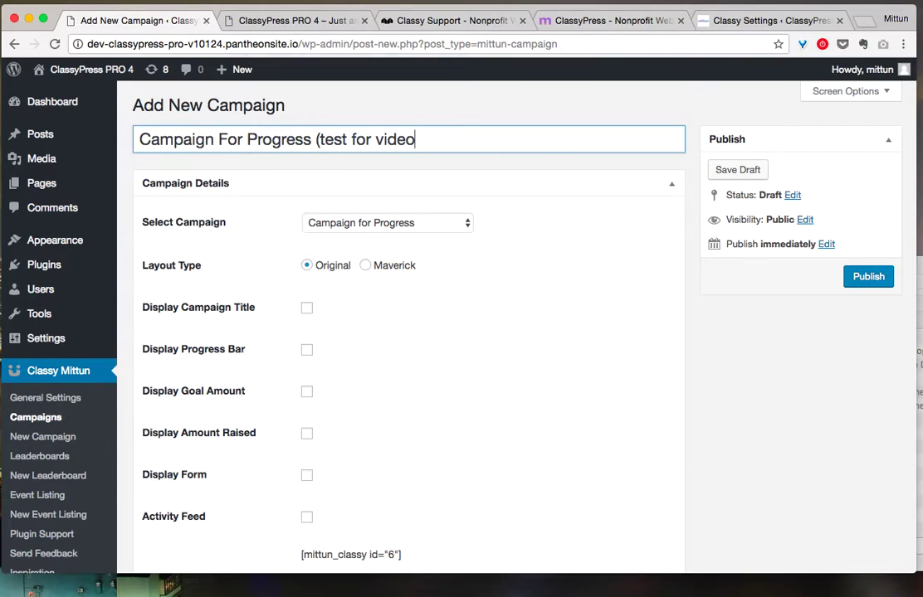
left_click_drag(312, 133, 462, 149)
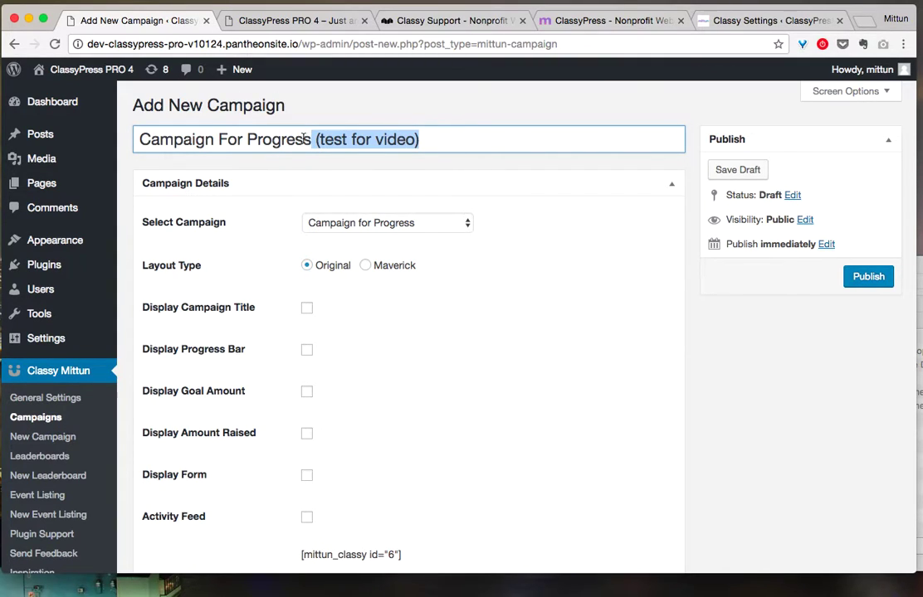
Step: Enable the campaign title and the progress bar, and set the progress bar style to Style 2
scroll(333, 326, "down", 3)
scroll(333, 325, "up", 2)
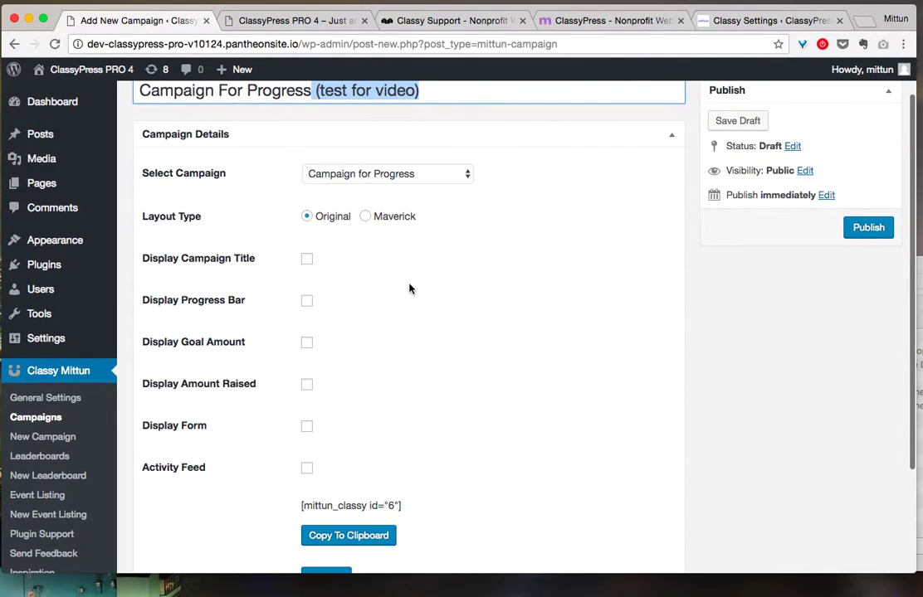
scroll(409, 289, "down", 2)
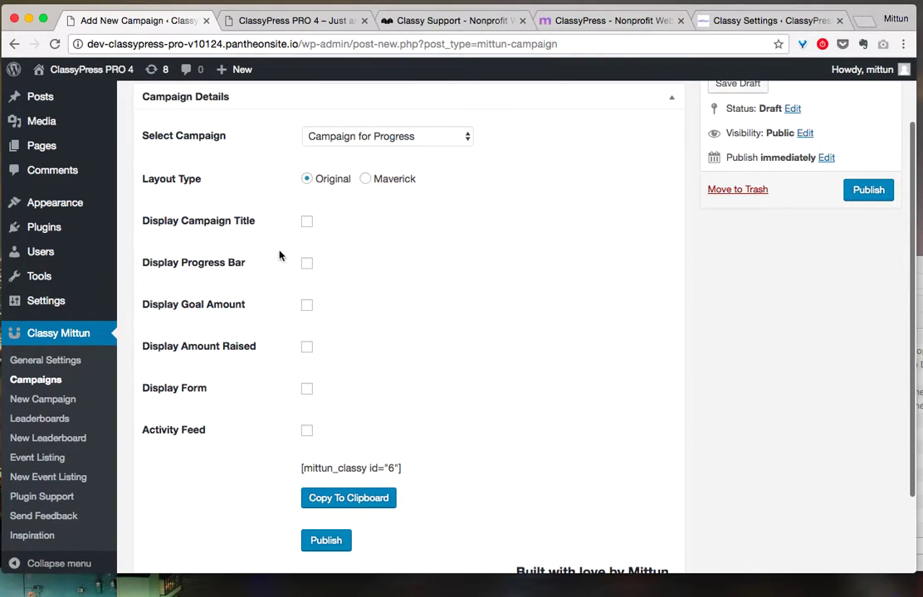
left_click(308, 222)
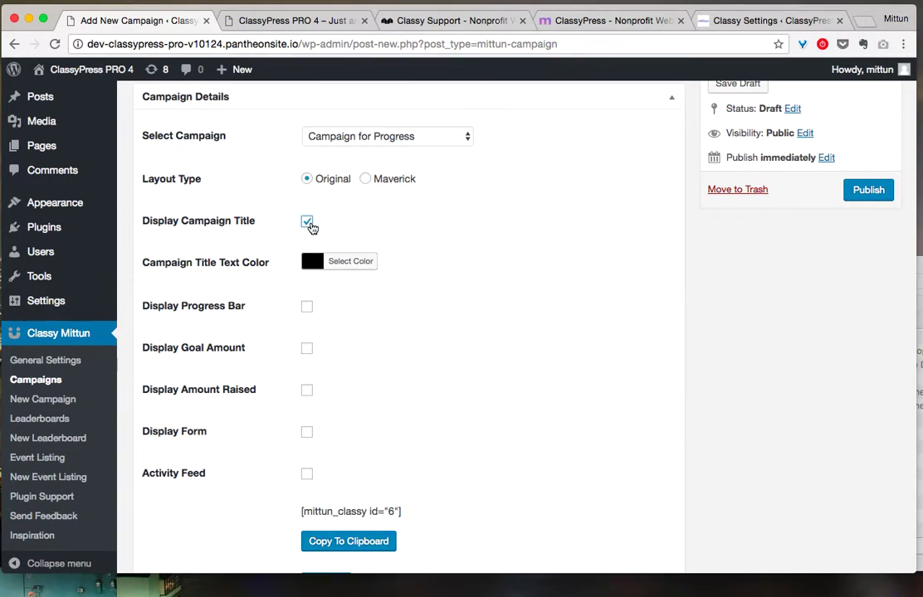
left_click(307, 307)
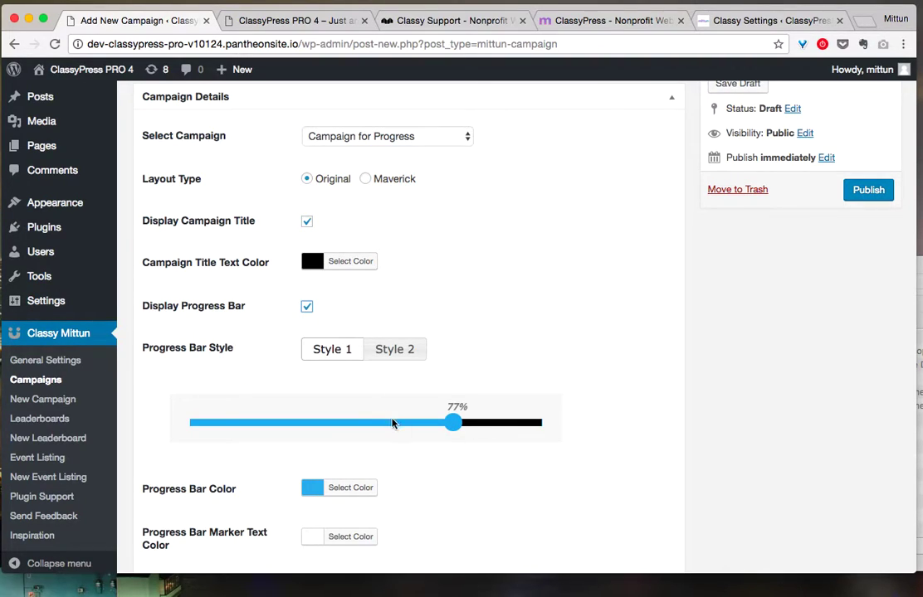
left_click(410, 352)
left_click(332, 352)
scroll(438, 339, "down", 5)
left_click(393, 182)
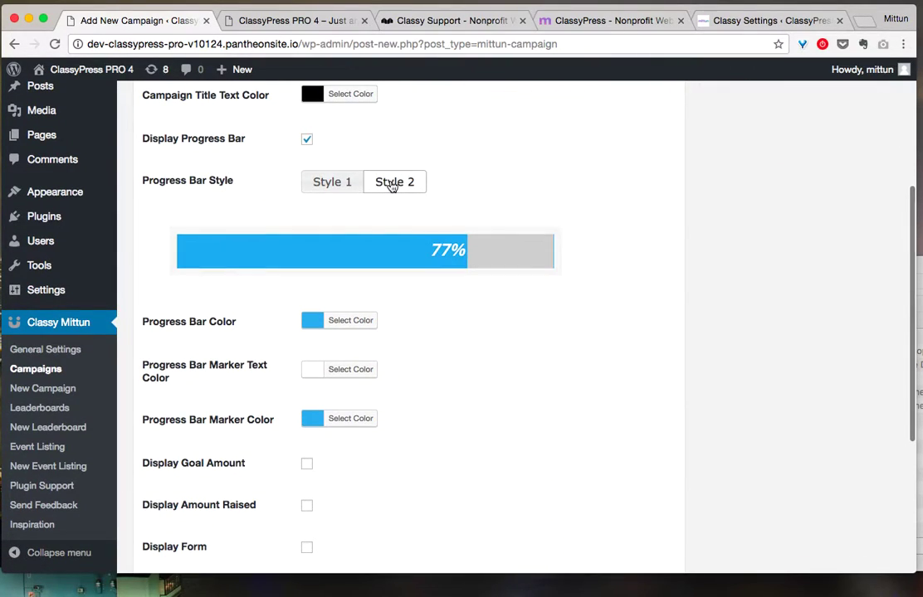
Step: View the color picker for the Progress Bar Color setting and close it
scroll(405, 302, "down", 1)
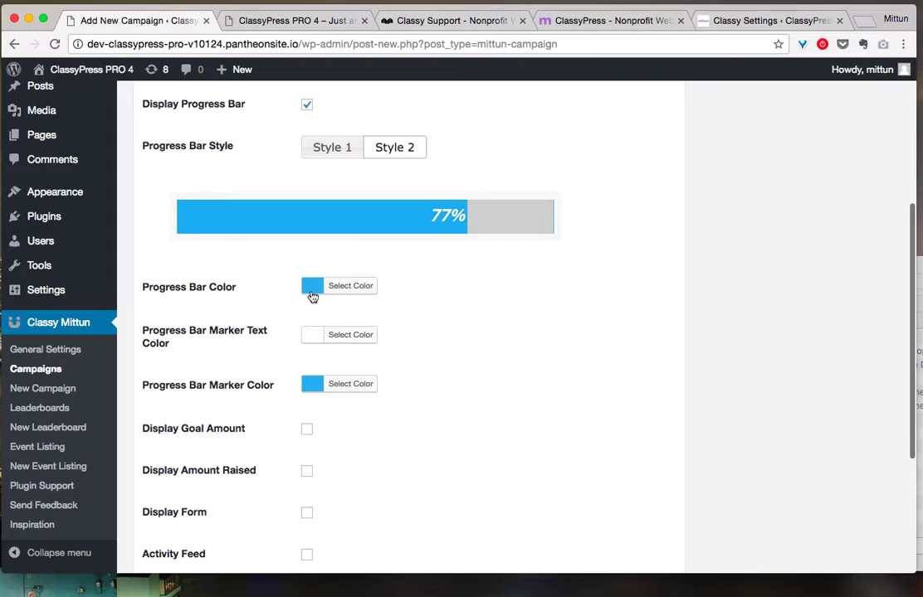
left_click(359, 290)
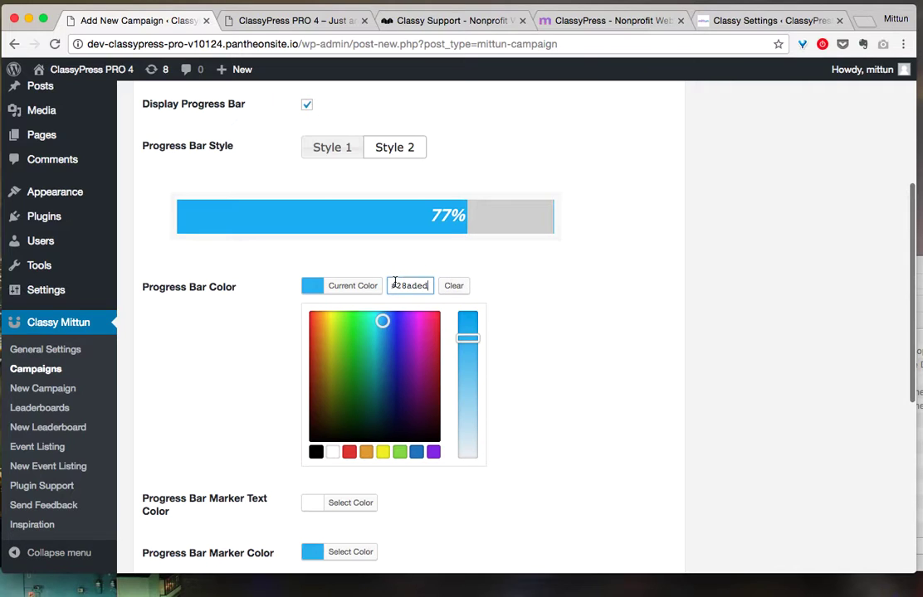
left_click(563, 292)
Step: Enable the display of the goal amount and the amount raised for the campaign
scroll(529, 311, "down", 3)
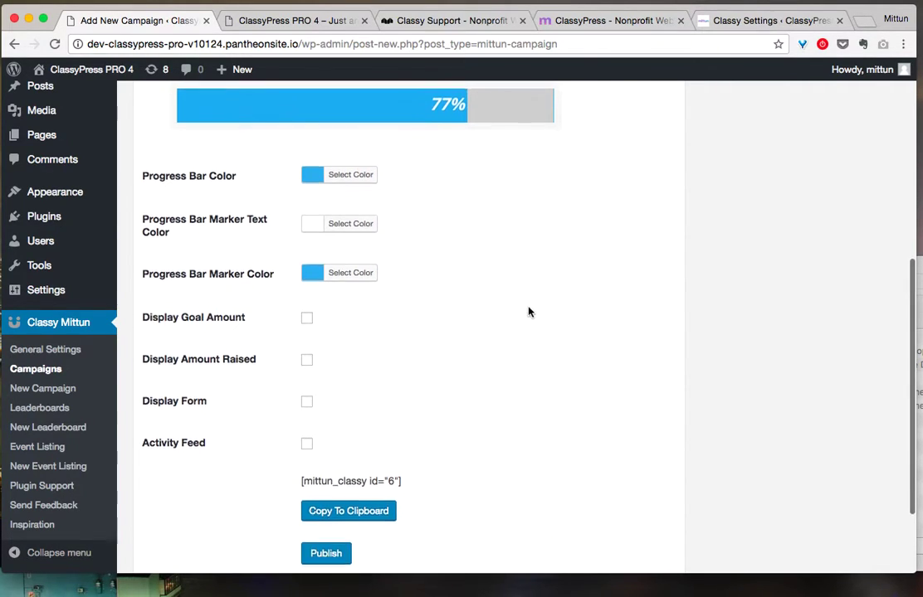
left_click(306, 280)
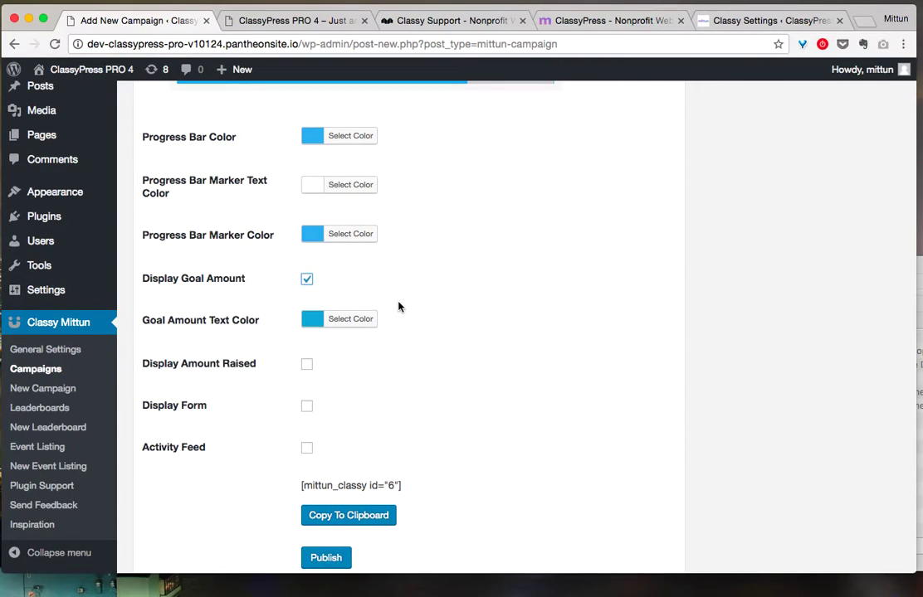
left_click(306, 280)
scroll(418, 295, "down", 1)
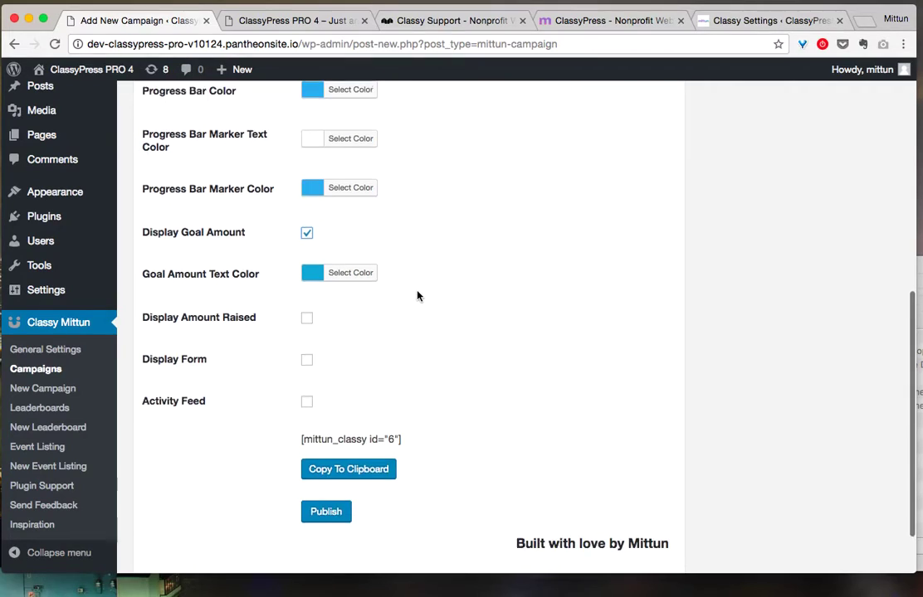
left_click(307, 312)
Step: Enable Display Amount Raised Percentage Number in the campaign details
scroll(425, 320, "up", 5)
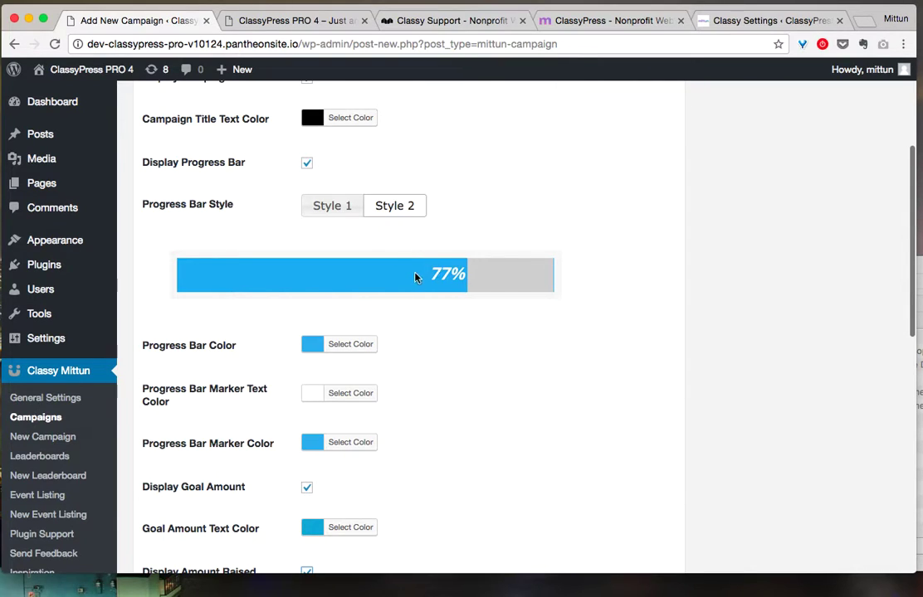
scroll(415, 299, "down", 2)
scroll(418, 315, "down", 8)
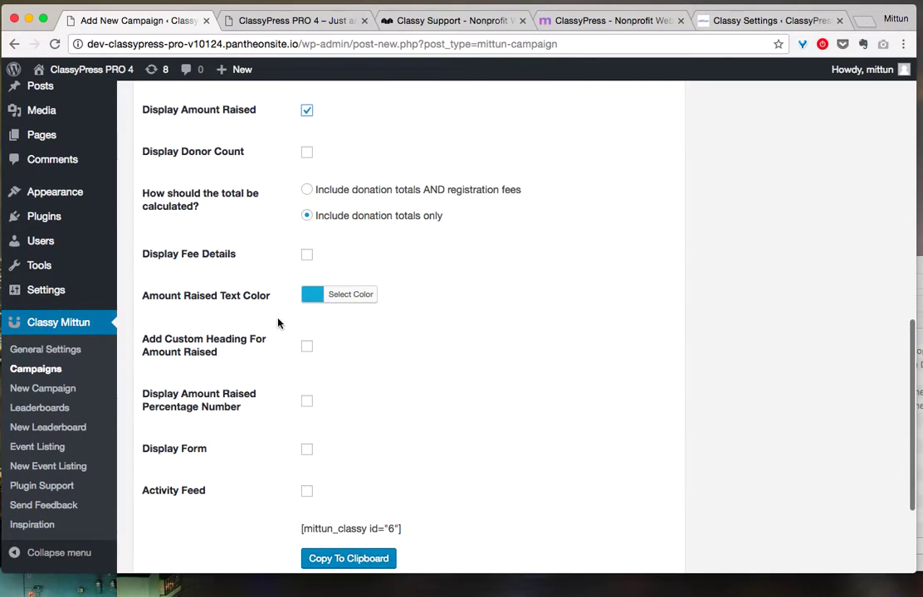
scroll(425, 305, "down", 1)
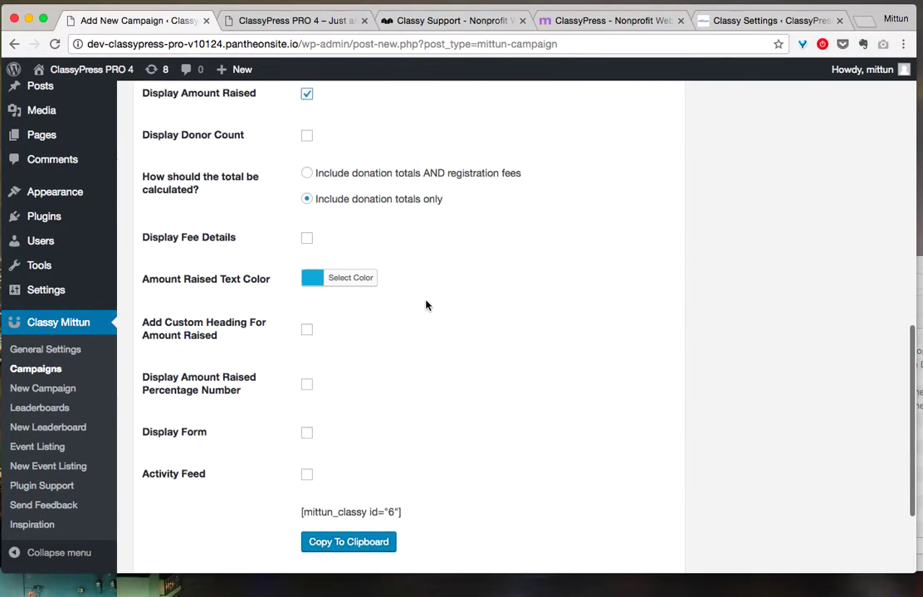
left_click(307, 375)
Step: Compare the progress bar previews of Style 1 and Style 2, leaving Style 2 selected
scroll(524, 290, "up", 5)
scroll(507, 266, "up", 3)
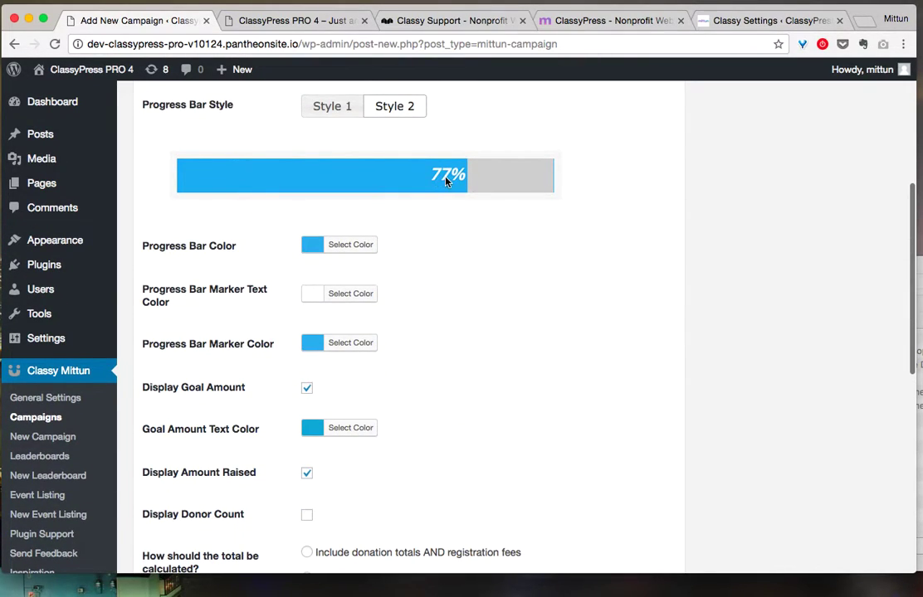
left_click(338, 112)
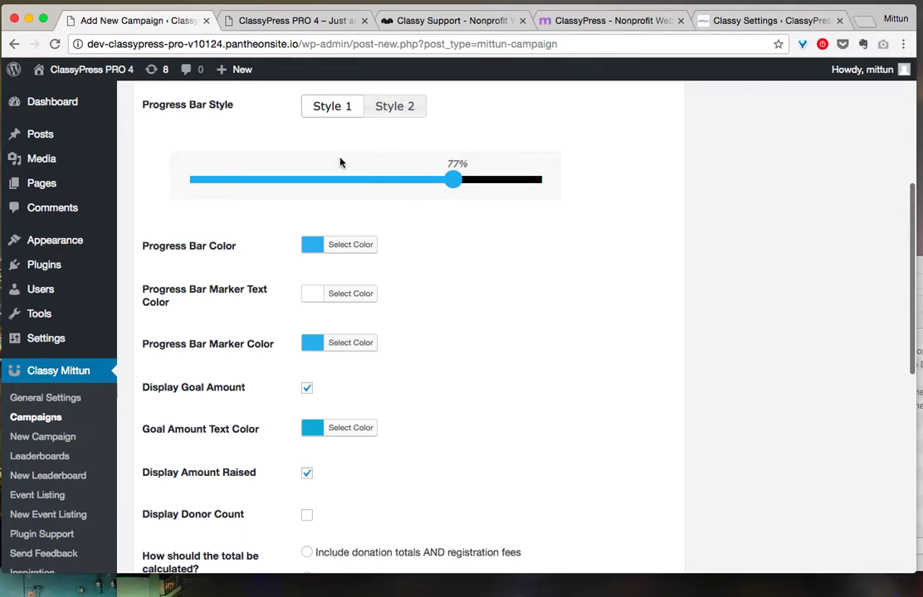
left_click(406, 106)
Step: Enable Display Form so the campaign includes a donation form
scroll(448, 286, "down", 7)
scroll(448, 289, "down", 2)
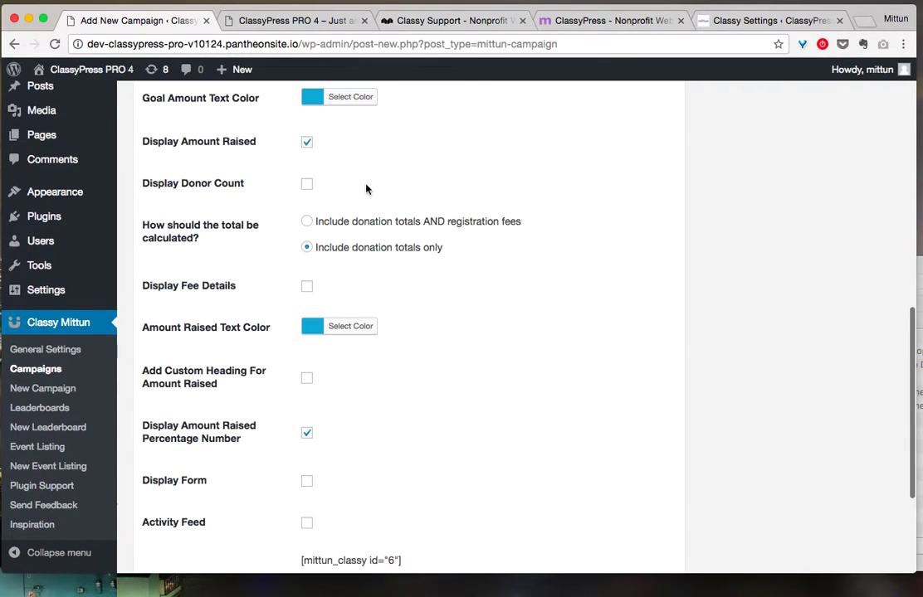
scroll(375, 241, "down", 2)
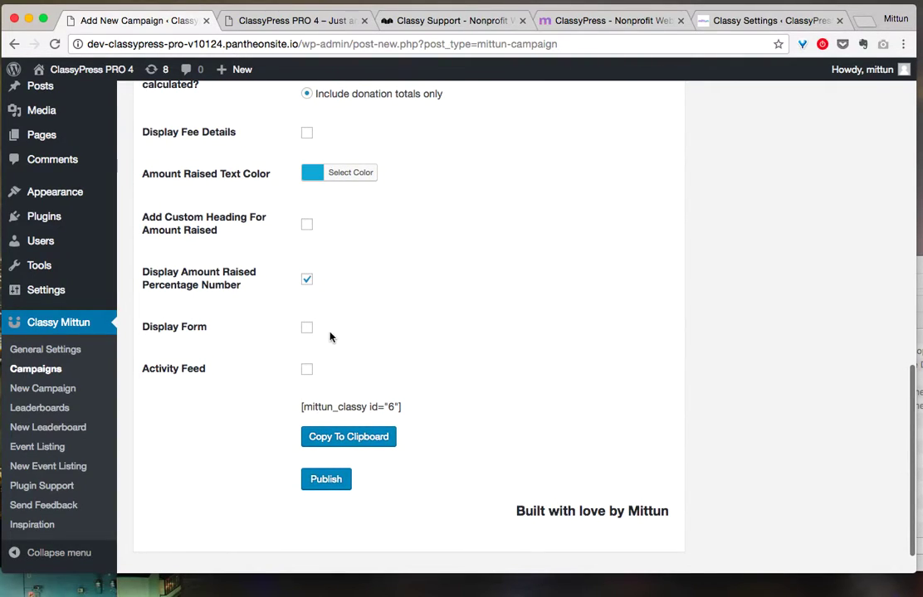
left_click(306, 330)
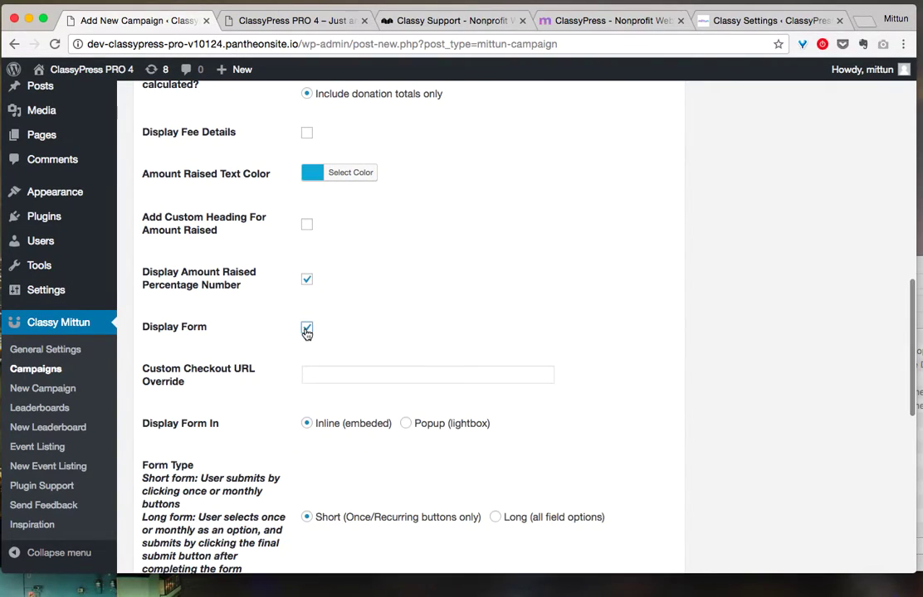
Step: Review the donation form settings, including form type, button colors, default donation amount and button texts
scroll(467, 308, "down", 3)
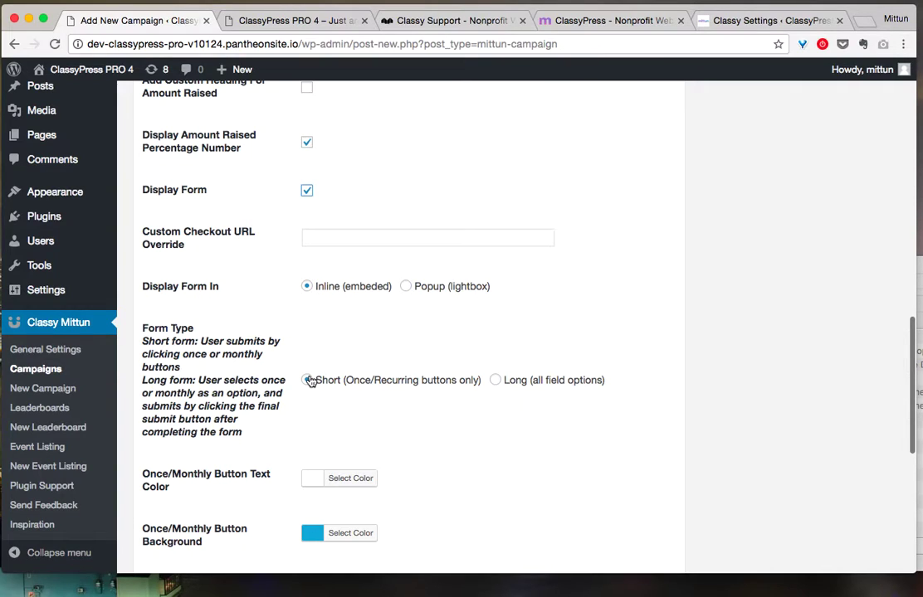
scroll(386, 387, "down", 2)
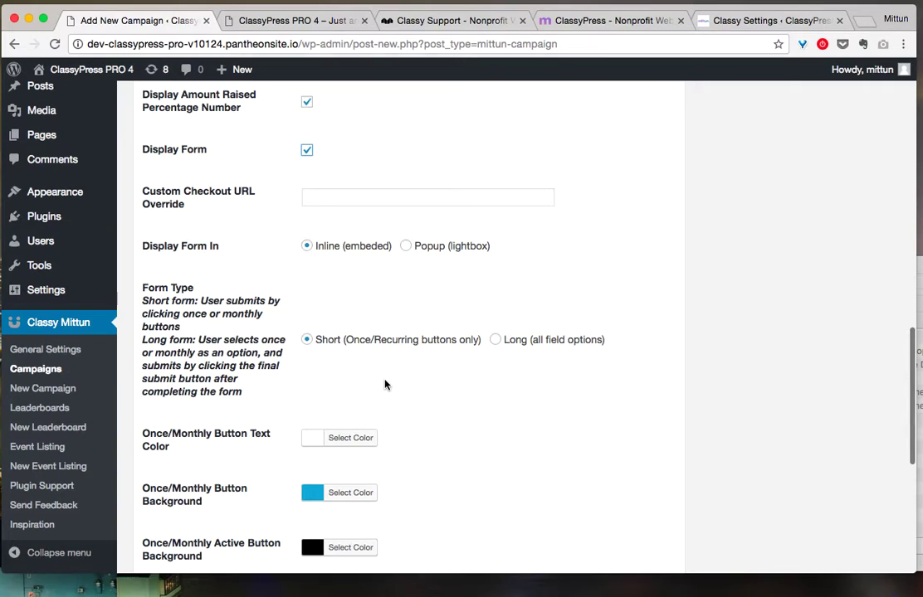
scroll(384, 384, "down", 4)
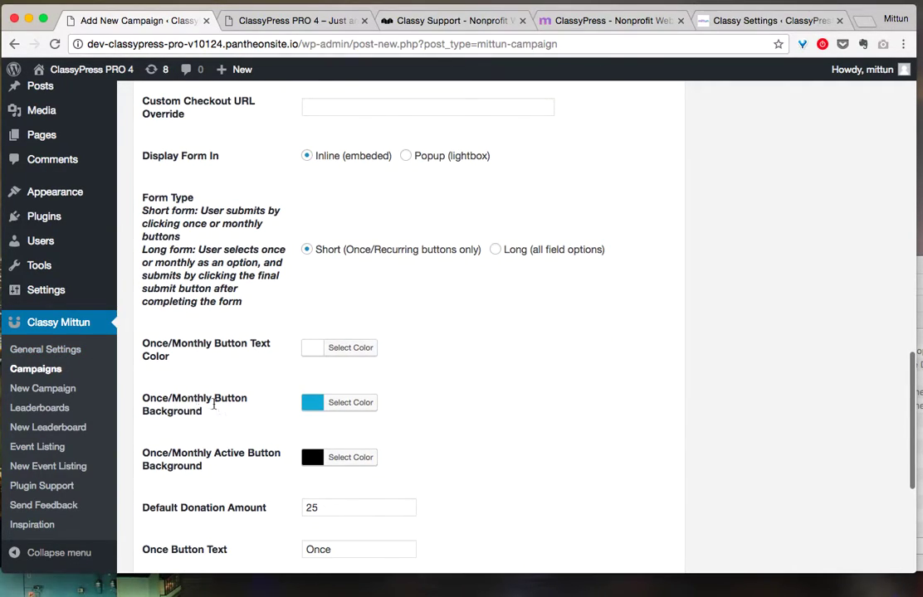
scroll(205, 396, "down", 1)
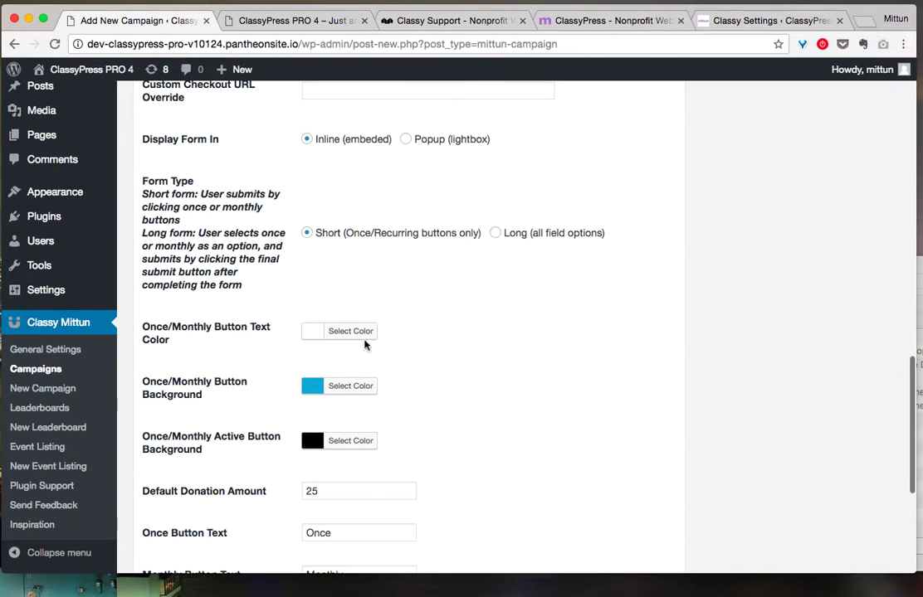
scroll(540, 387, "down", 5)
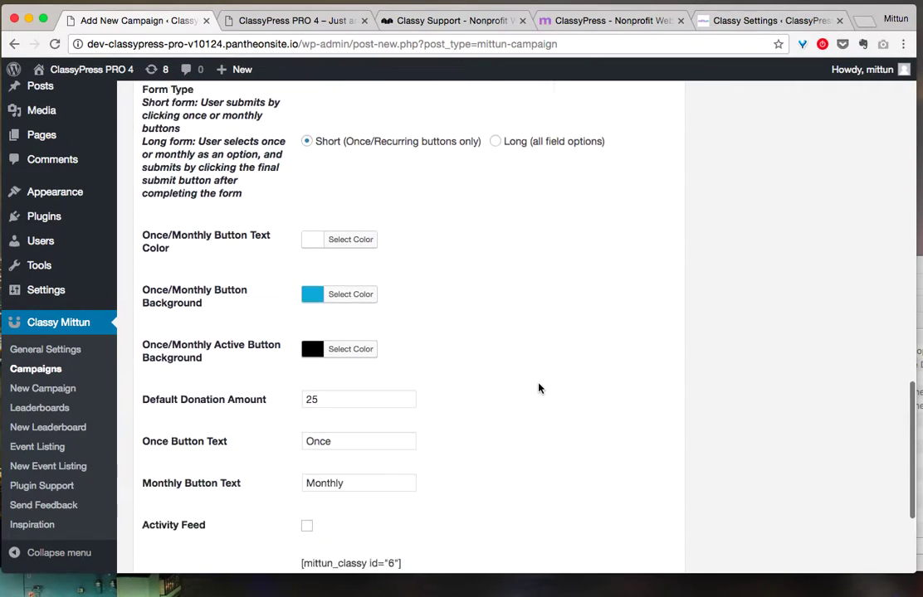
scroll(384, 366, "down", 4)
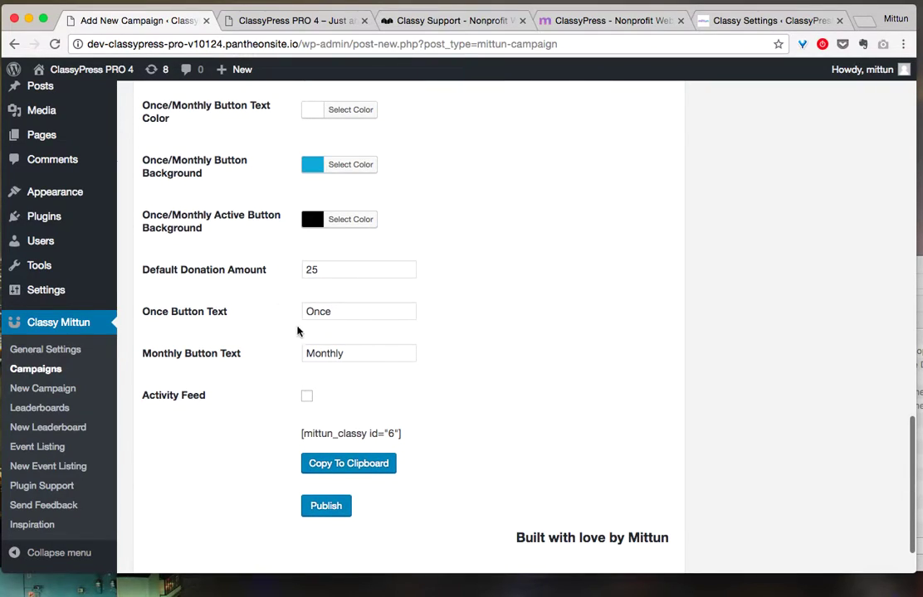
scroll(442, 291, "up", 1)
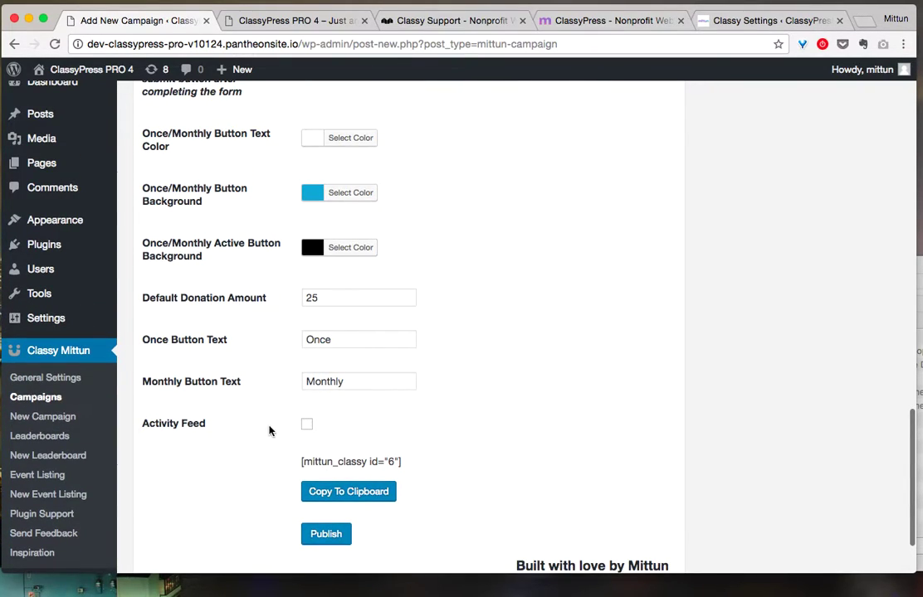
Step: Copy the campaign's shortcode to the clipboard and publish the campaign
scroll(470, 404, "down", 4)
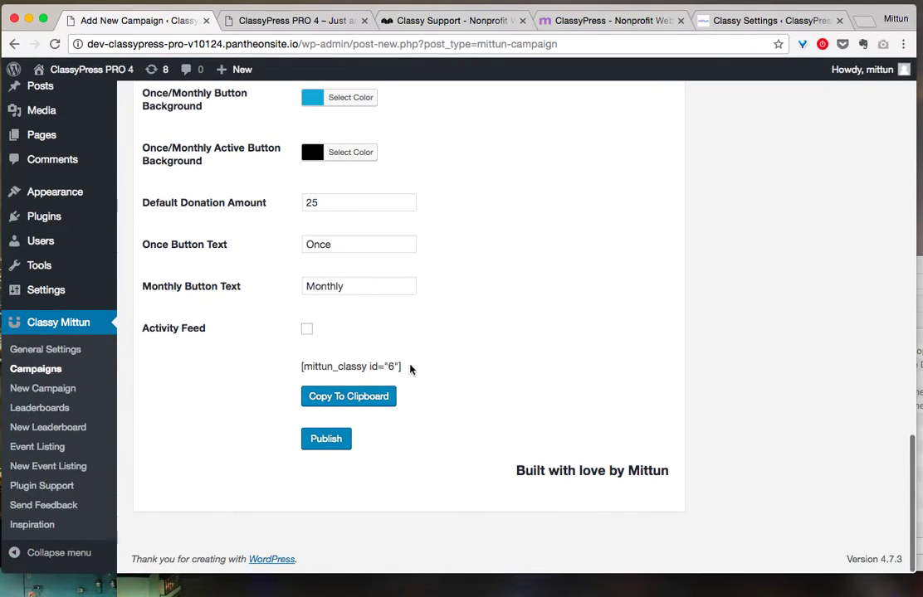
left_click(352, 398)
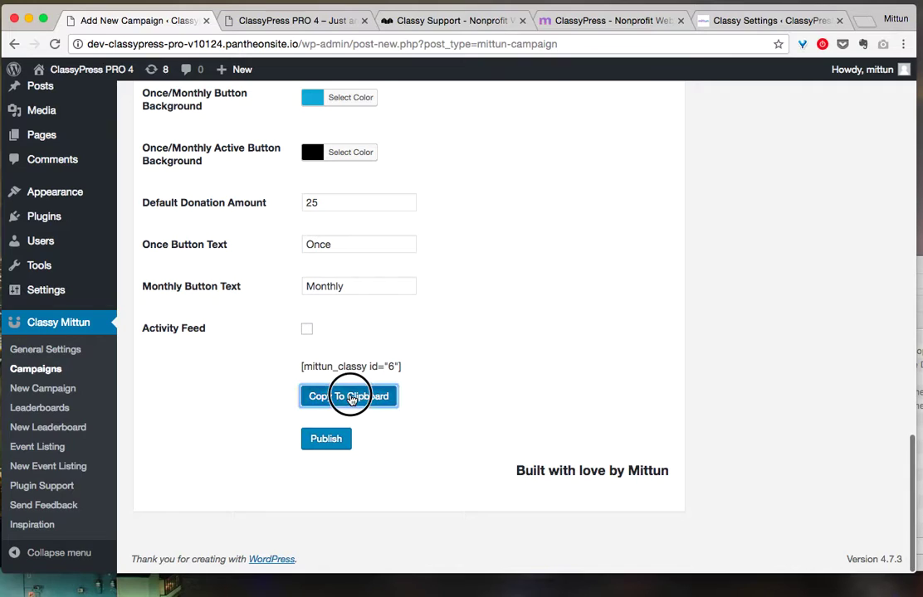
left_click(326, 439)
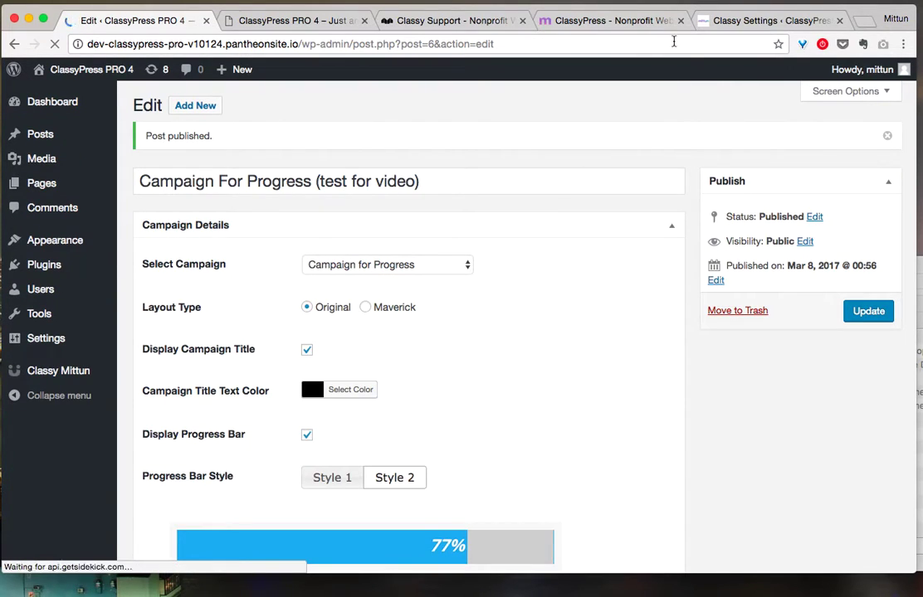
scroll(482, 415, "down", 3)
scroll(500, 390, "down", 8)
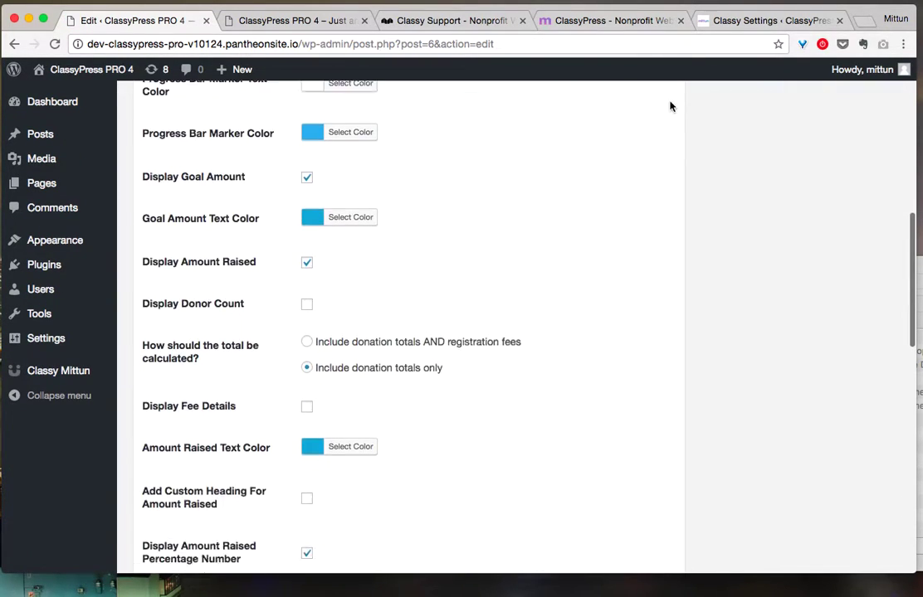
left_click(722, 1)
left_click(461, 214)
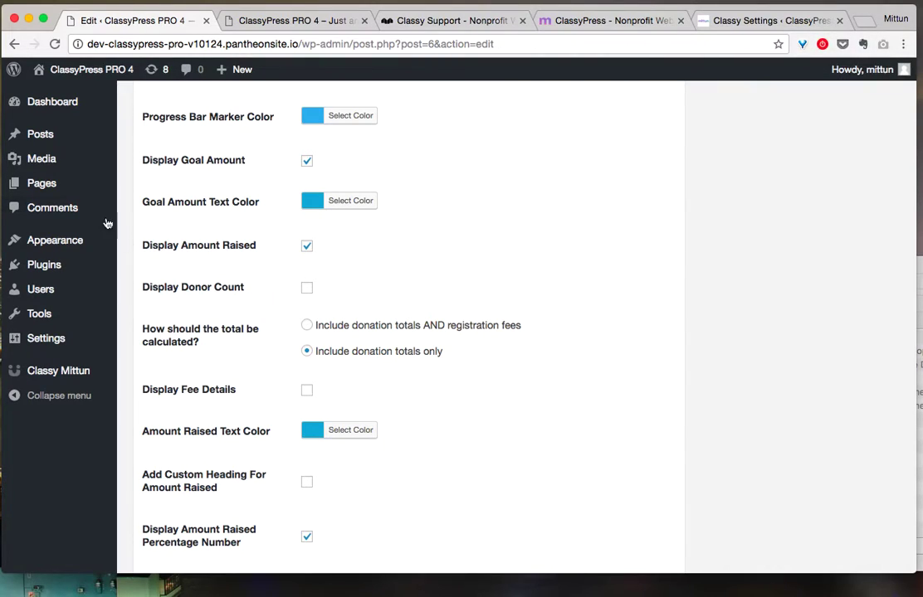
Step: Create a new WordPress page titled "ClassyPress Example"
left_click(42, 186, "super")
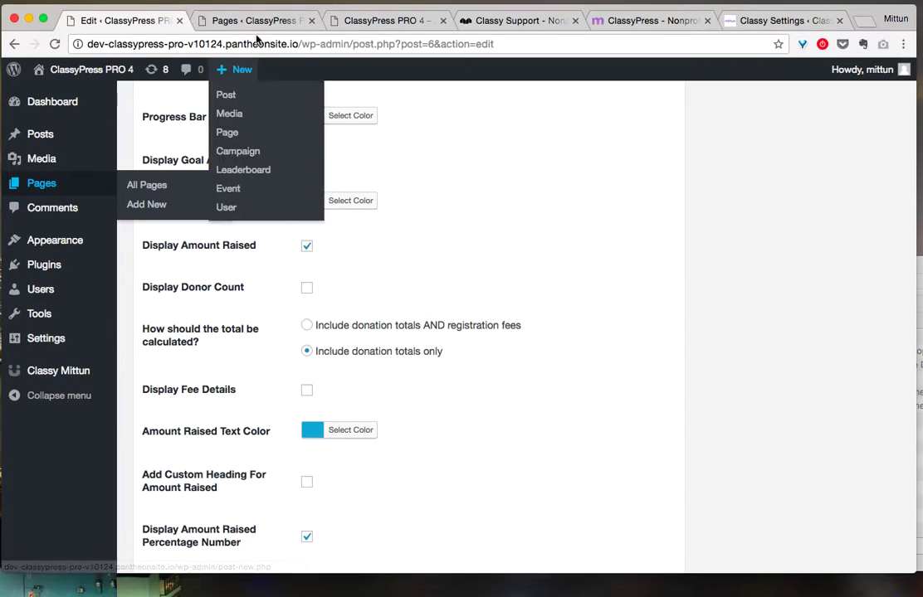
left_click(256, 22)
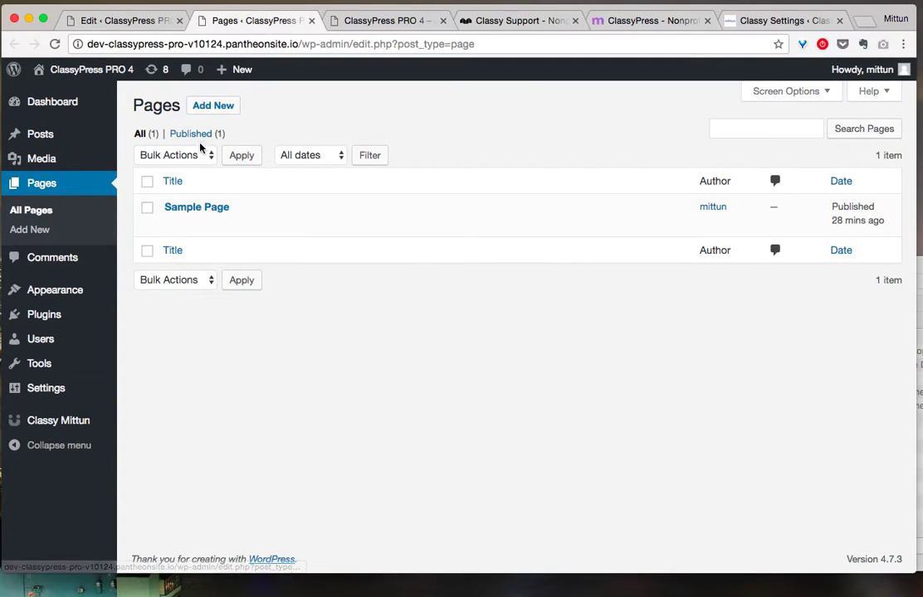
left_click(214, 108)
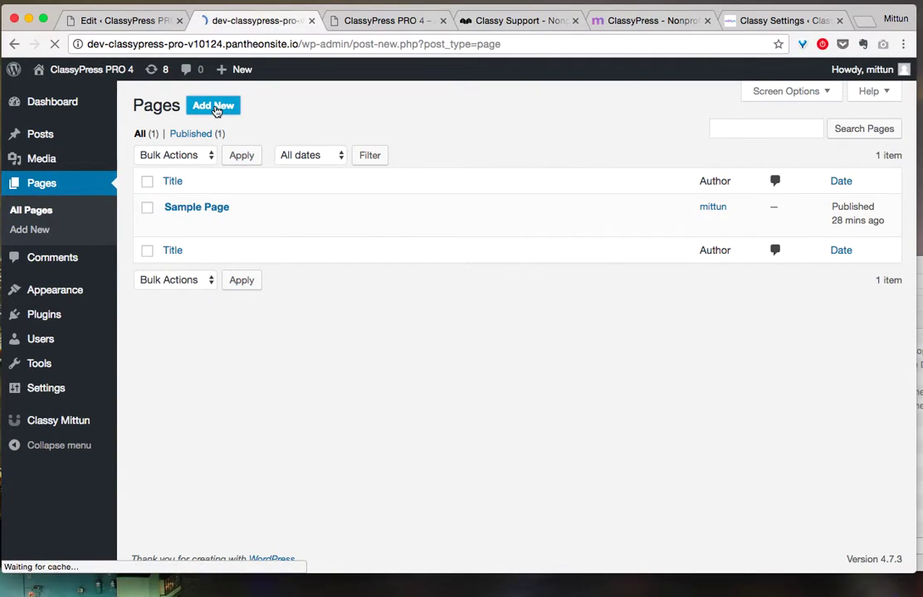
type("ClassyPress Ex")
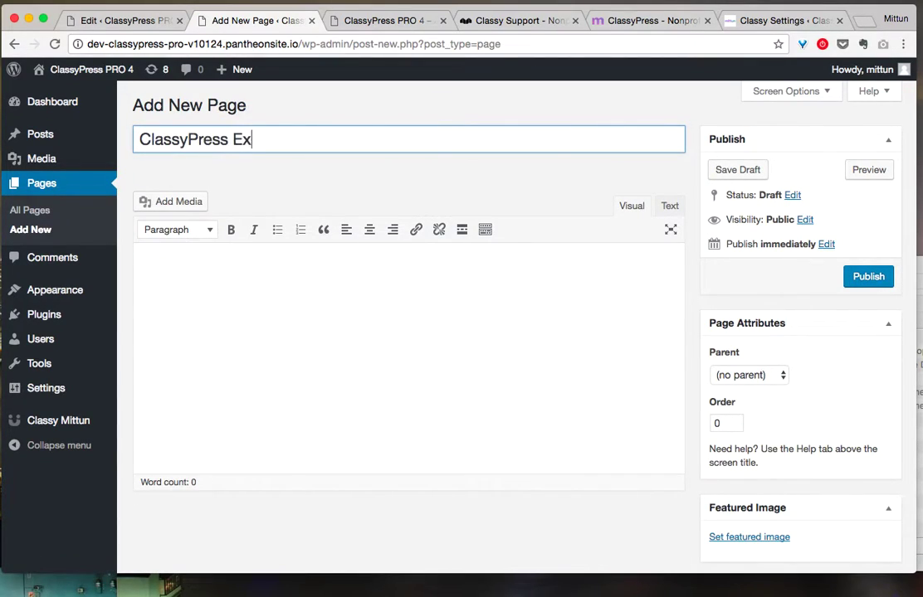
type("ample")
Step: Insert the campaign shortcode [mittun_classy id="6"] in the page body and publish the page
left_click(269, 300)
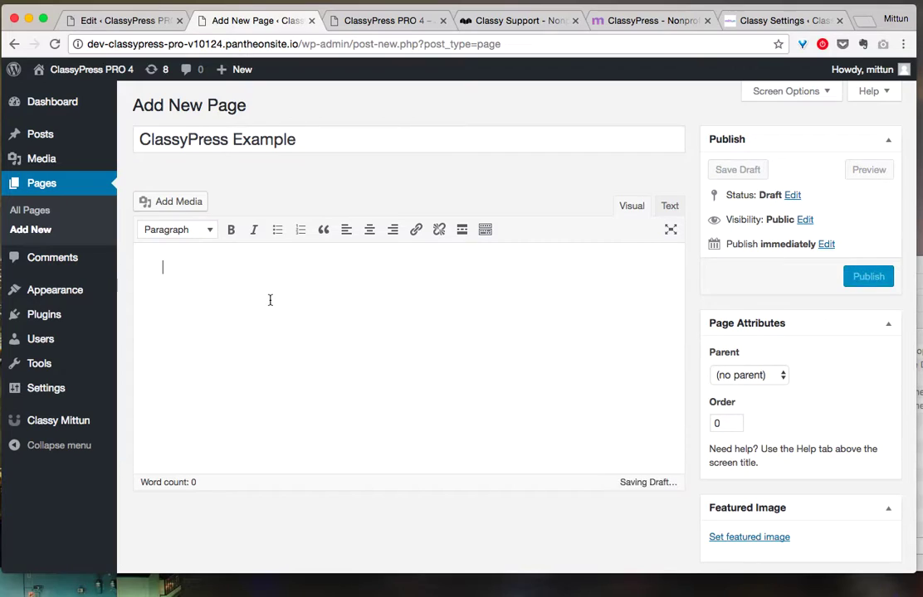
type("[mittun_classy id=\"6\"]")
left_click_drag(295, 268, 178, 267)
left_click(885, 282)
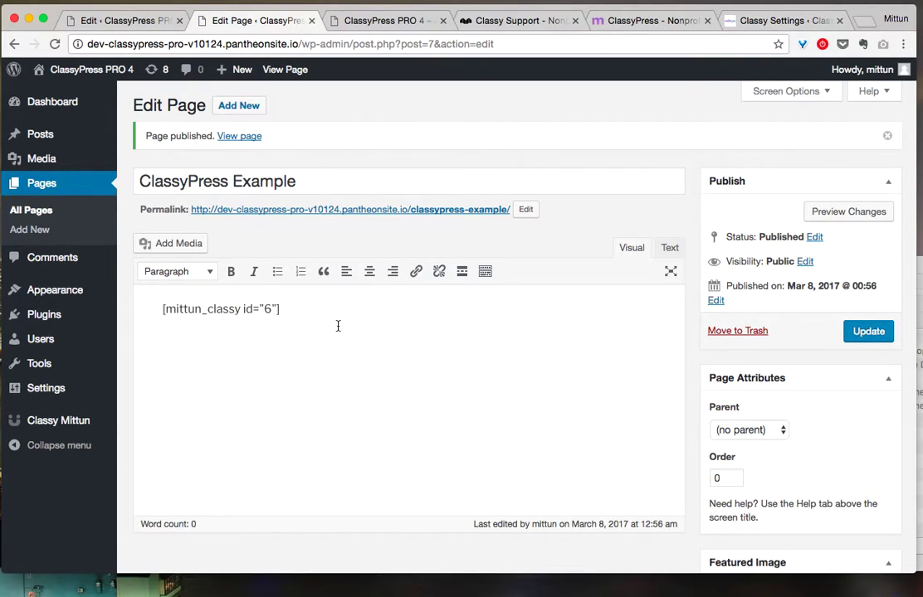
Step: View the published ClassyPress Example page in a new tab and test its donation form with a monthly donation of $25
left_click(290, 71, "super")
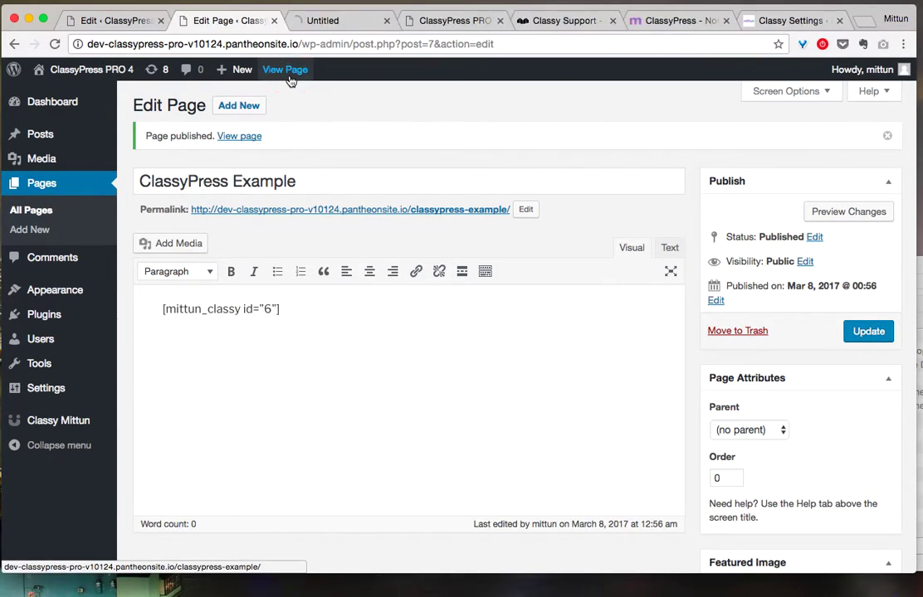
left_click(343, 27)
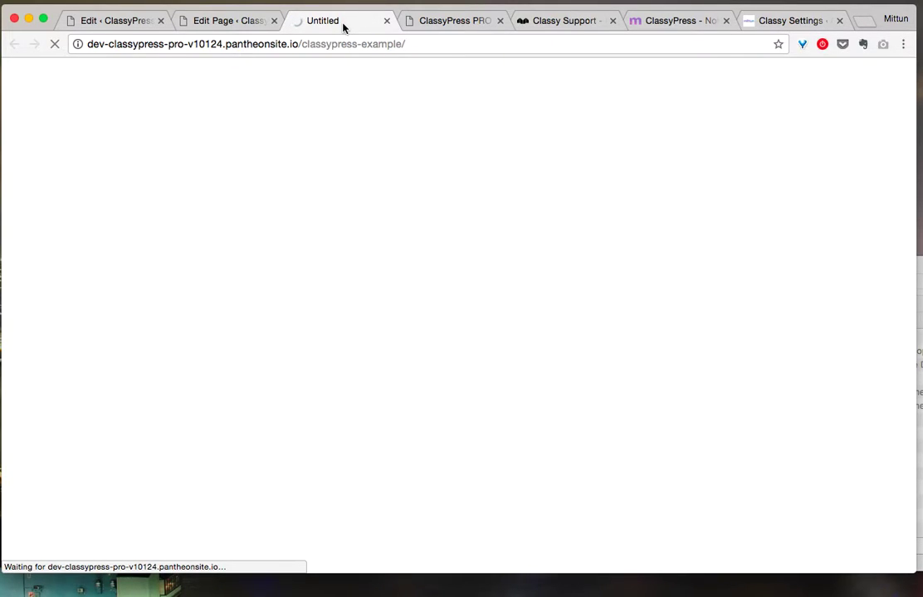
scroll(653, 319, "down", 2)
scroll(653, 319, "down", 2)
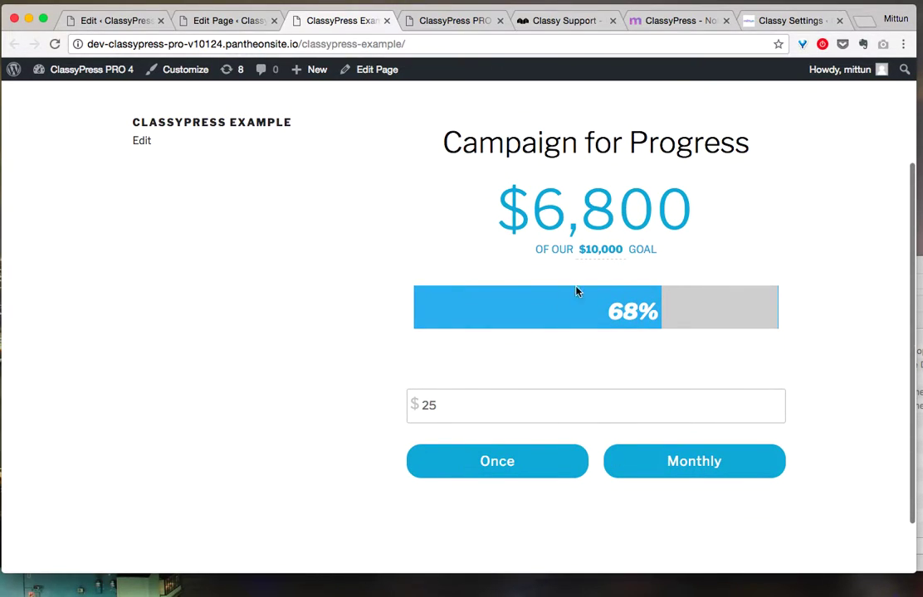
left_click(479, 407)
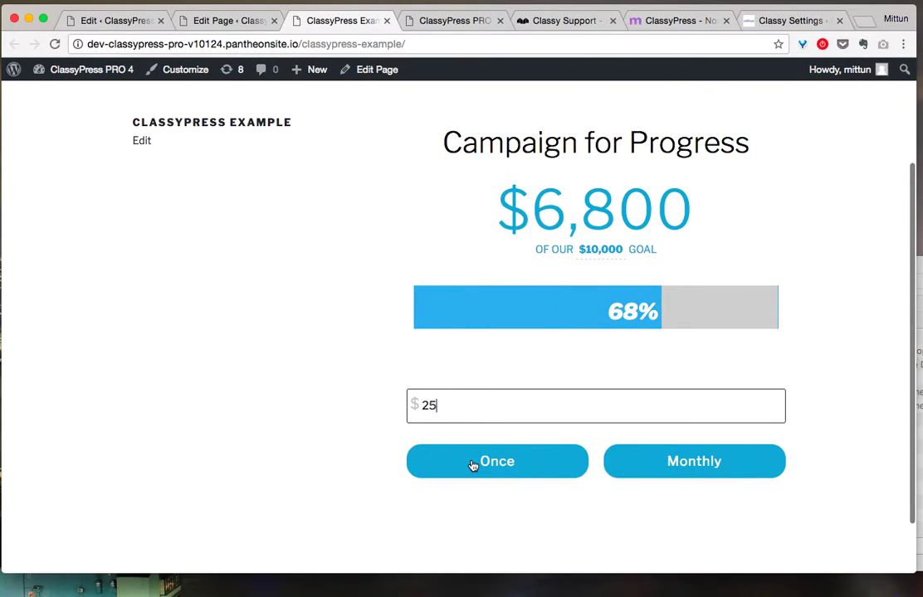
scroll(694, 343, "down", 2)
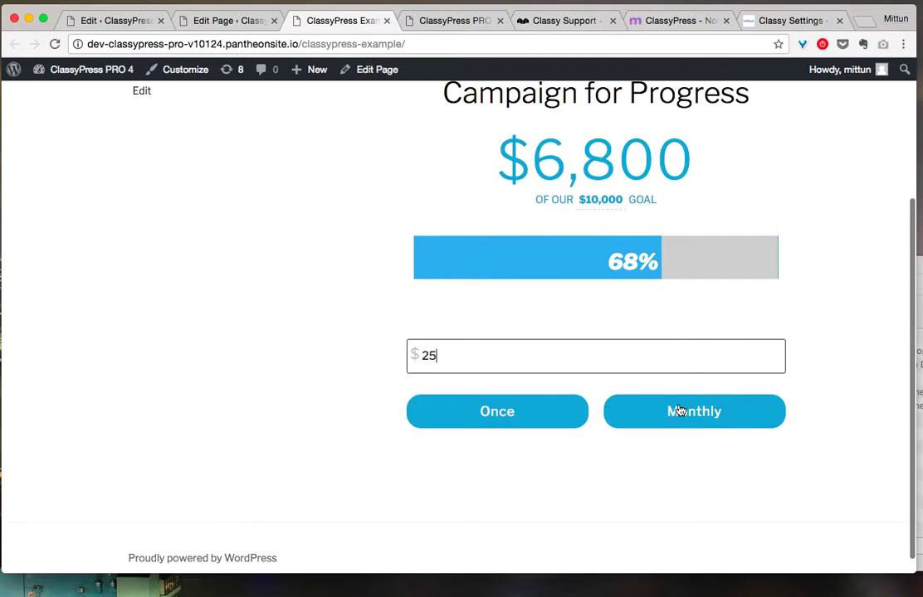
left_click(678, 410)
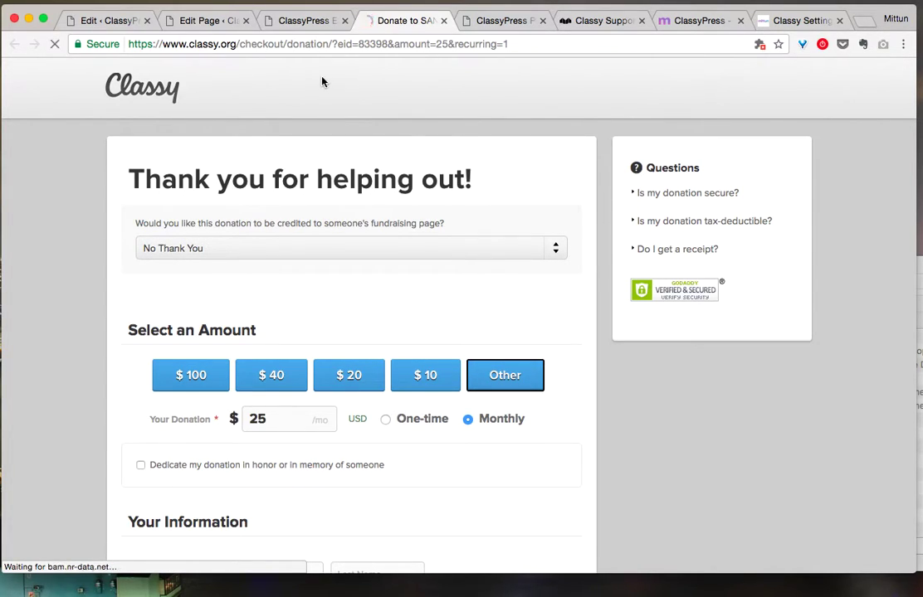
Step: Return to the example page and test the donation form with a one-time donation of $77
left_click(271, 22)
type("77")
left_click(508, 415)
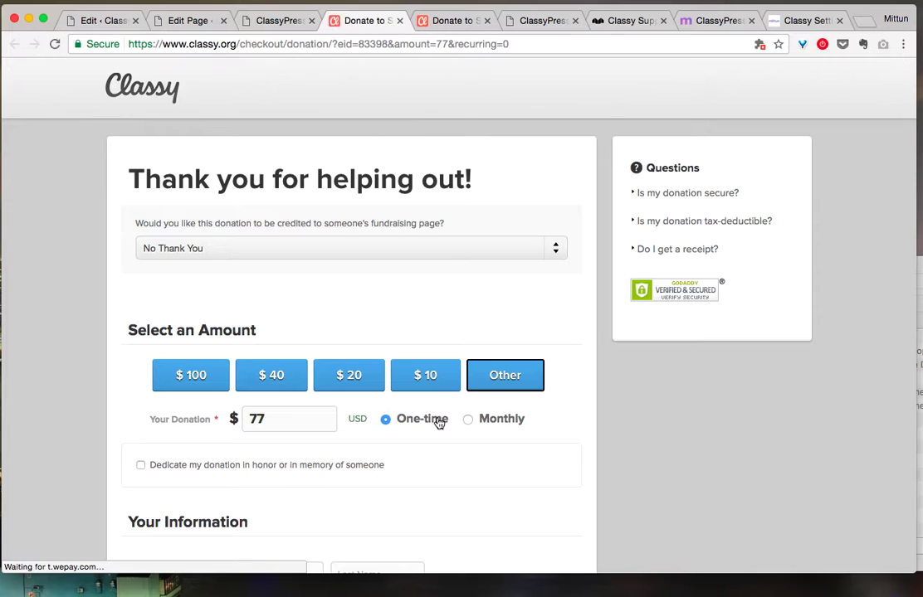
Step: After checking the embedded progress bar, change the campaign's Progress Bar Style to Style 1 and update the campaign
left_click(278, 22)
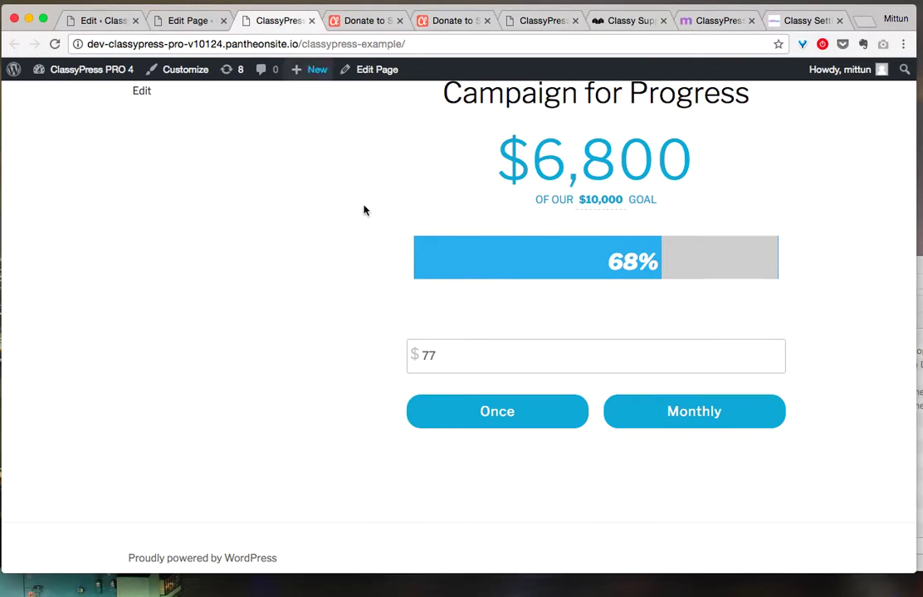
scroll(593, 313, "up", 3)
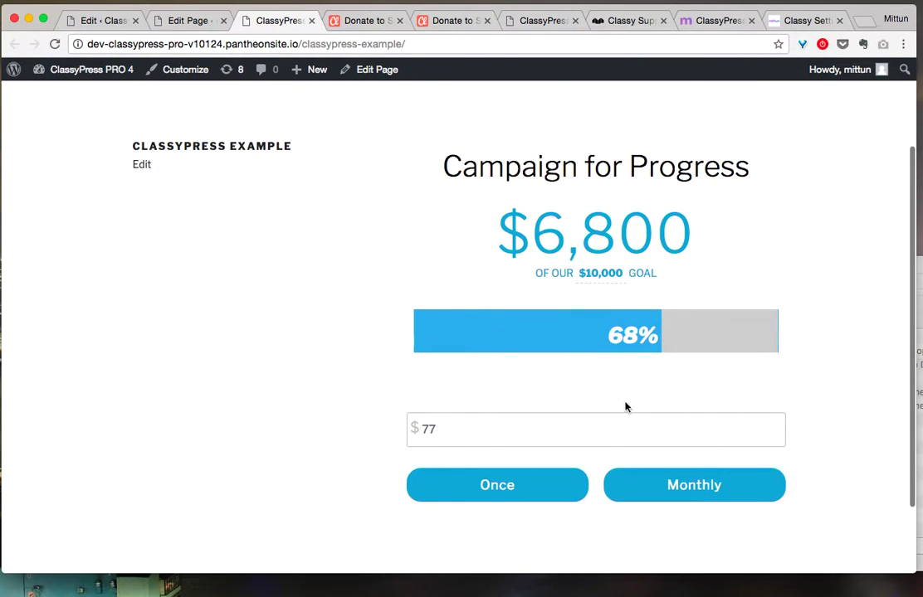
left_click_drag(642, 335, 567, 340)
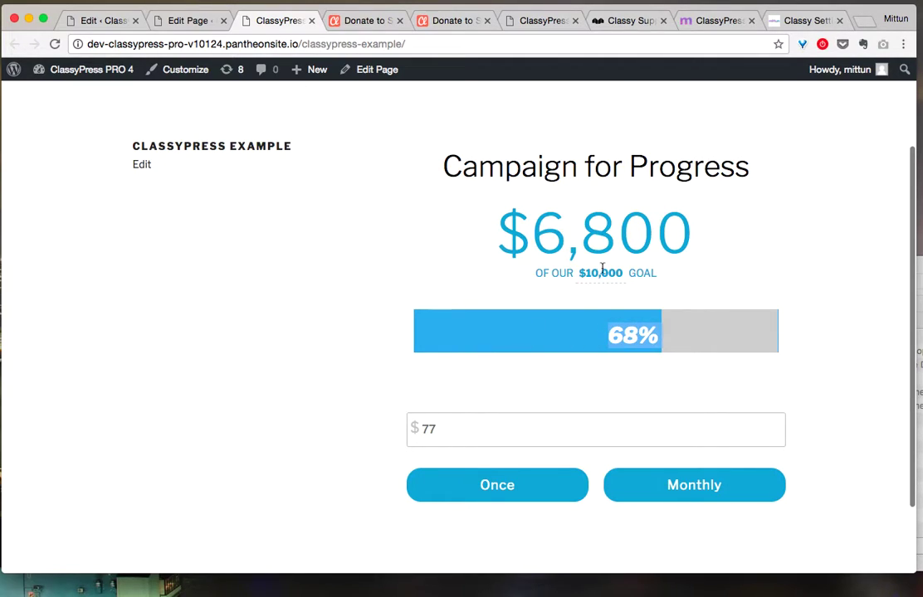
left_click(103, 21)
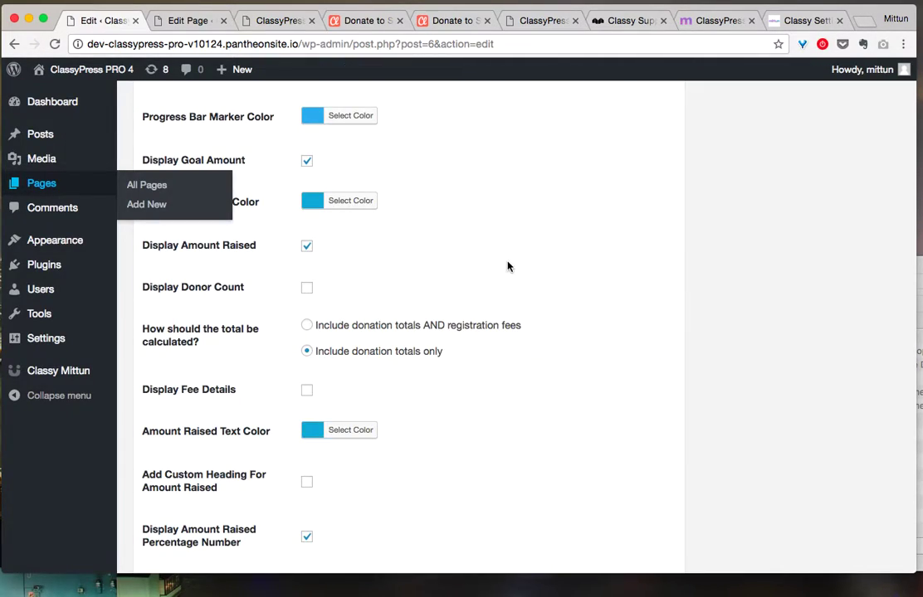
scroll(510, 270, "up", 5)
scroll(516, 276, "up", 5)
left_click(336, 299)
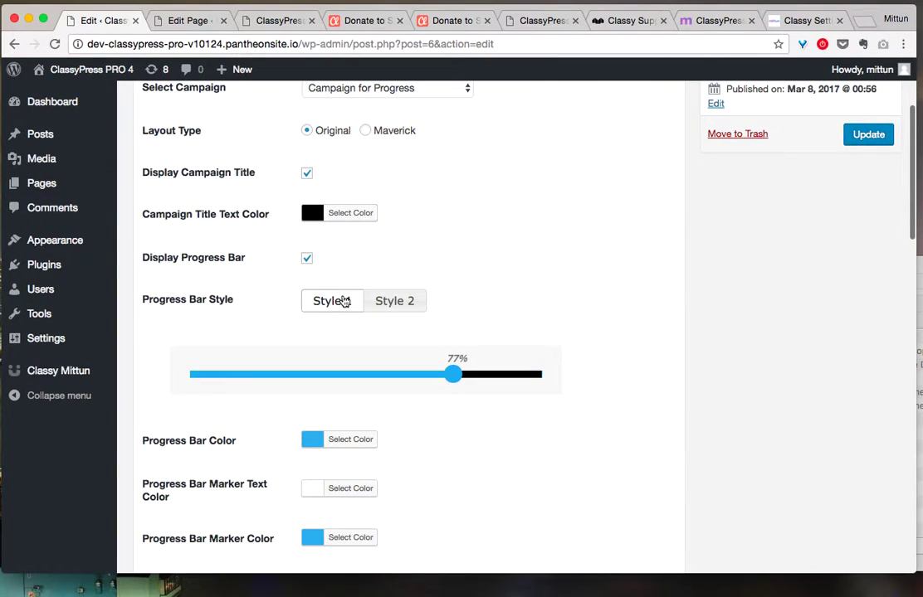
left_click(869, 134)
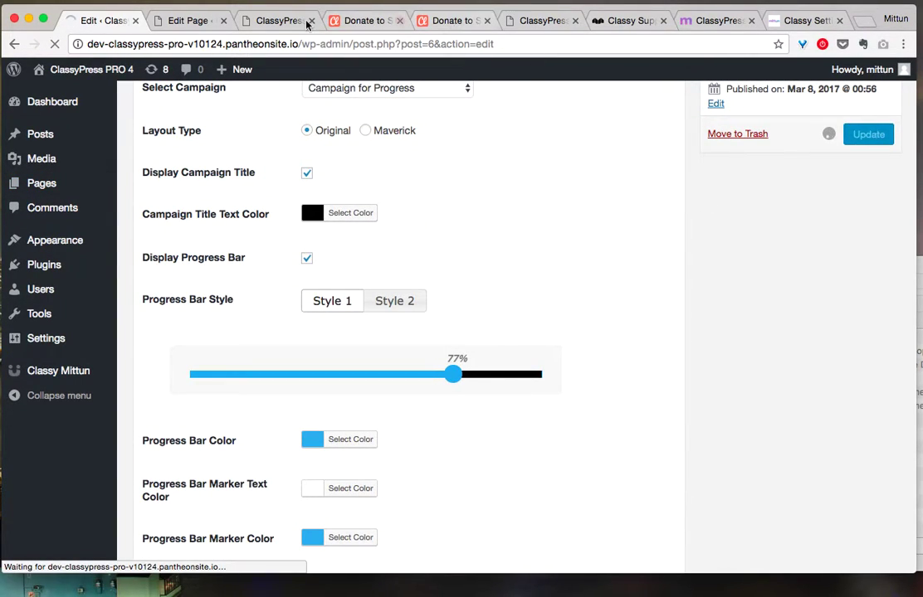
Step: Reload the ClassyPress Example page and examine the progress bar style and donation form
left_click(278, 20)
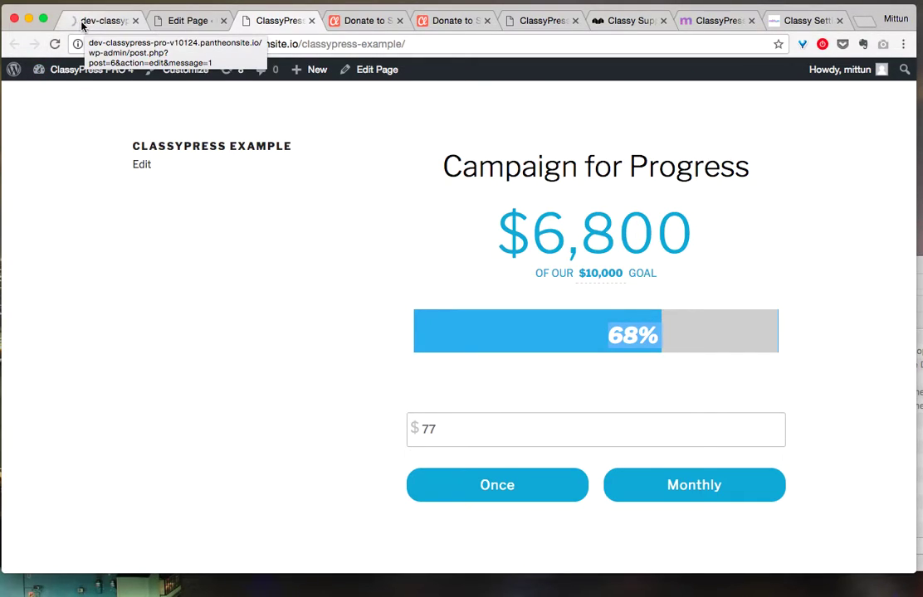
left_click(54, 49)
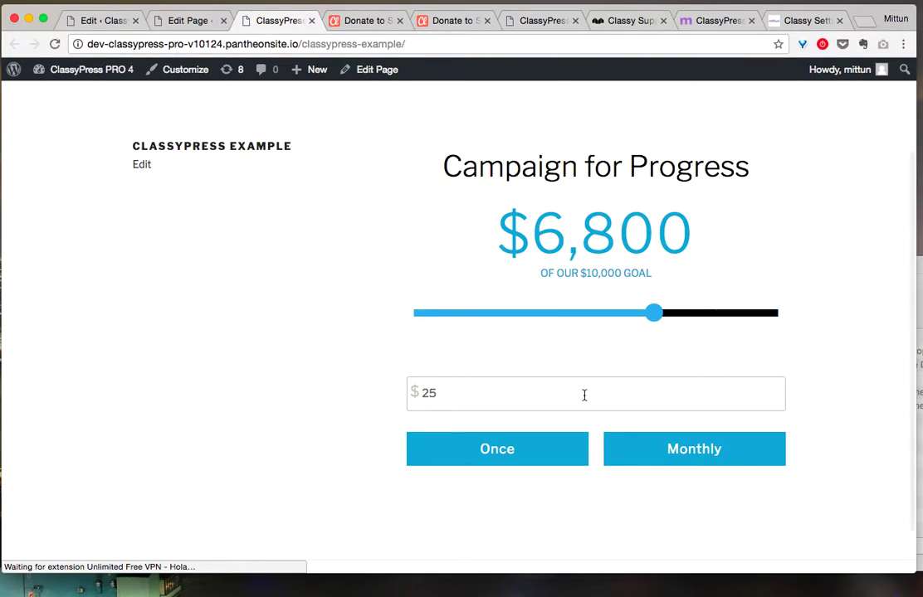
scroll(458, 332, "down", 2)
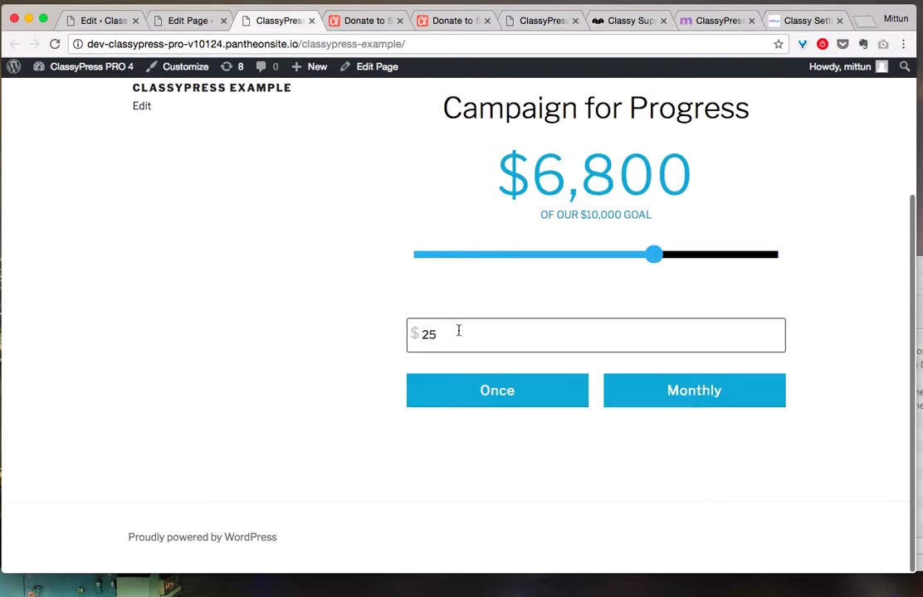
scroll(440, 319, "up", 5)
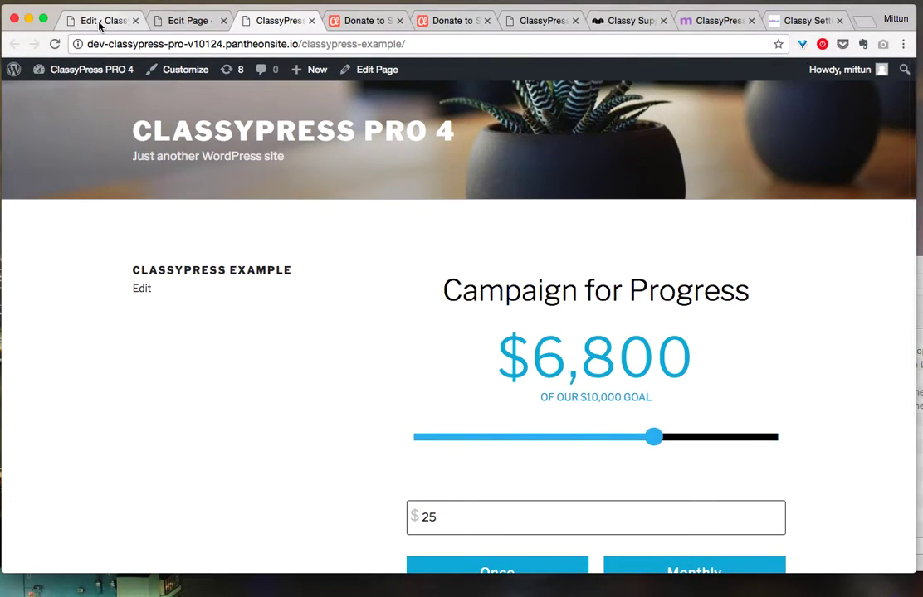
Step: Return to the campaign's settings and enable Activity Feed
left_click(99, 21)
scroll(470, 346, "down", 6)
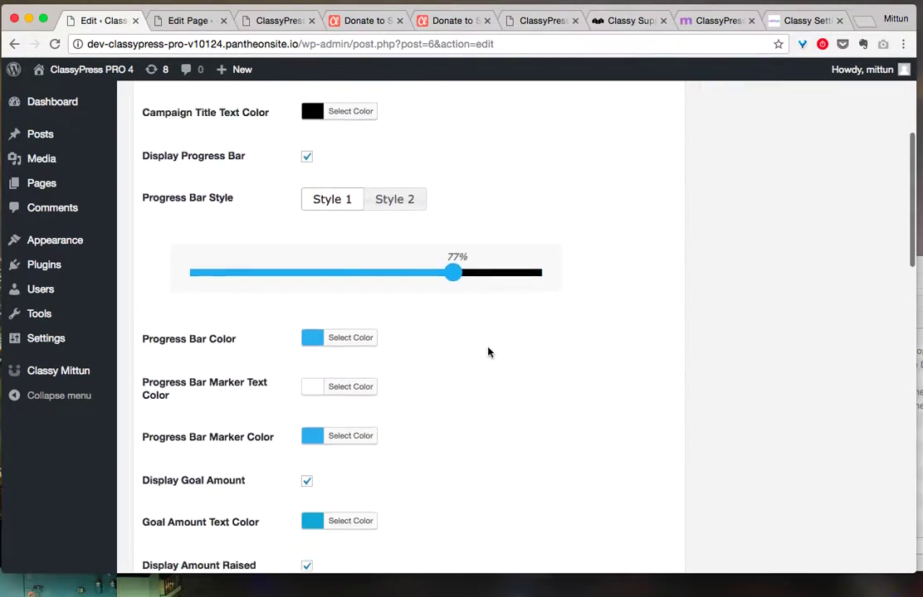
scroll(488, 352, "down", 20)
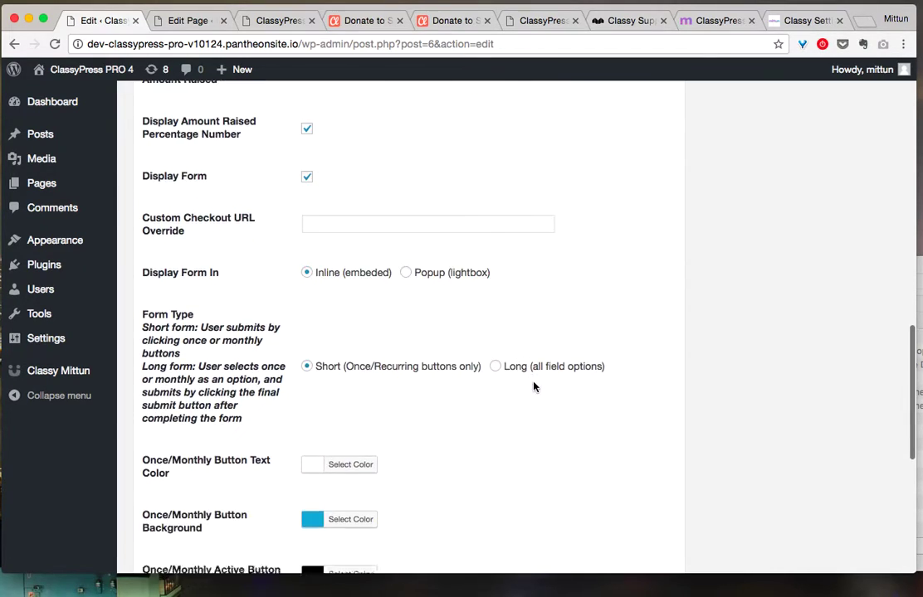
scroll(534, 382, "down", 2)
scroll(622, 404, "down", 8)
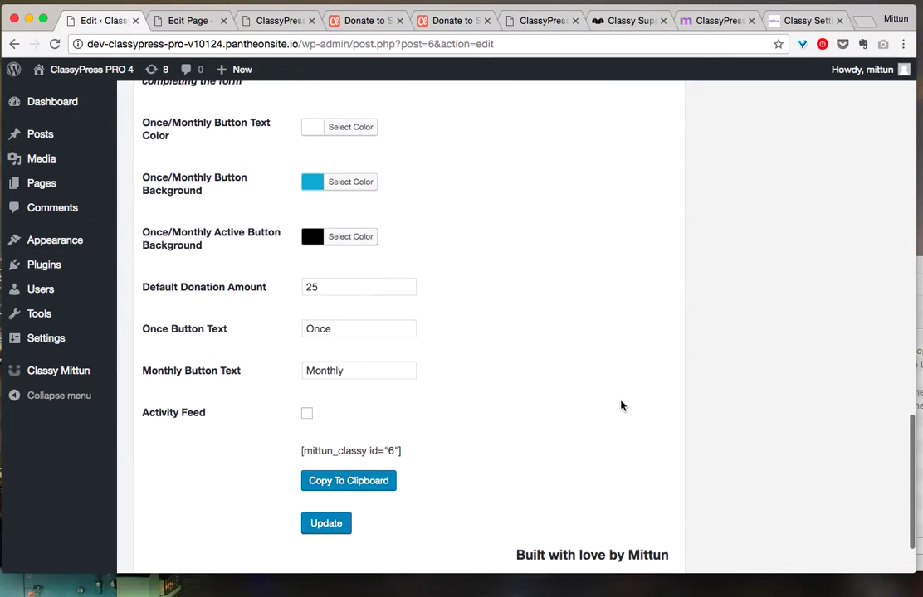
left_click(304, 410)
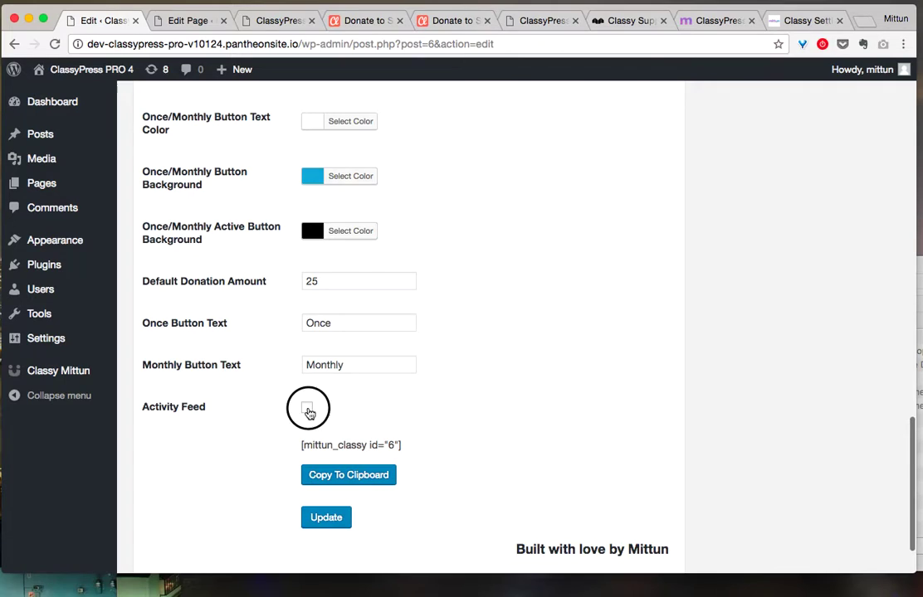
scroll(465, 373, "down", 3)
Step: Set the Activity Feed Type to Display Donation Activity Only and update the campaign
left_click(414, 346)
scroll(514, 374, "down", 1)
scroll(415, 377, "down", 3)
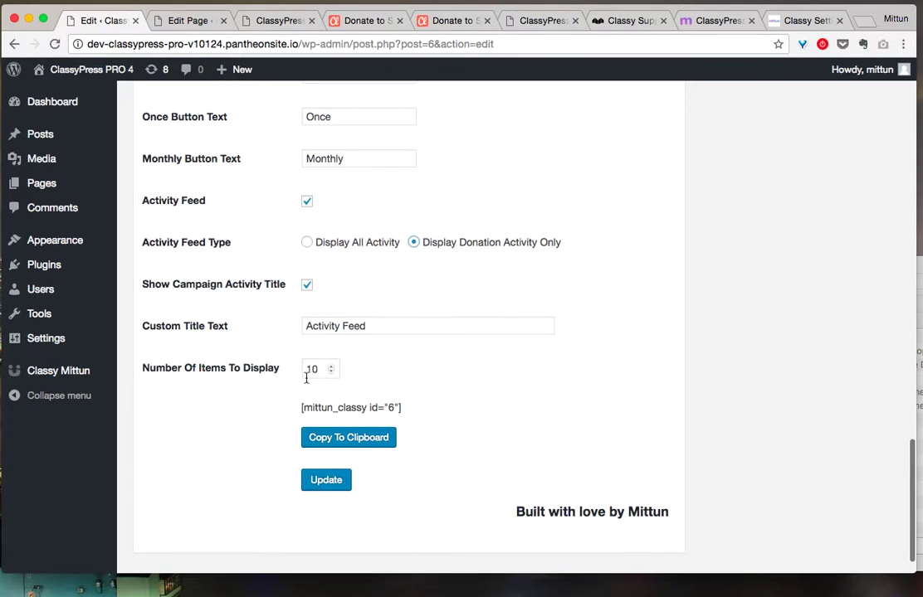
left_click(338, 483)
Step: Reload the ClassyPress Example page and review the activity feed below the donation form
left_click(277, 21)
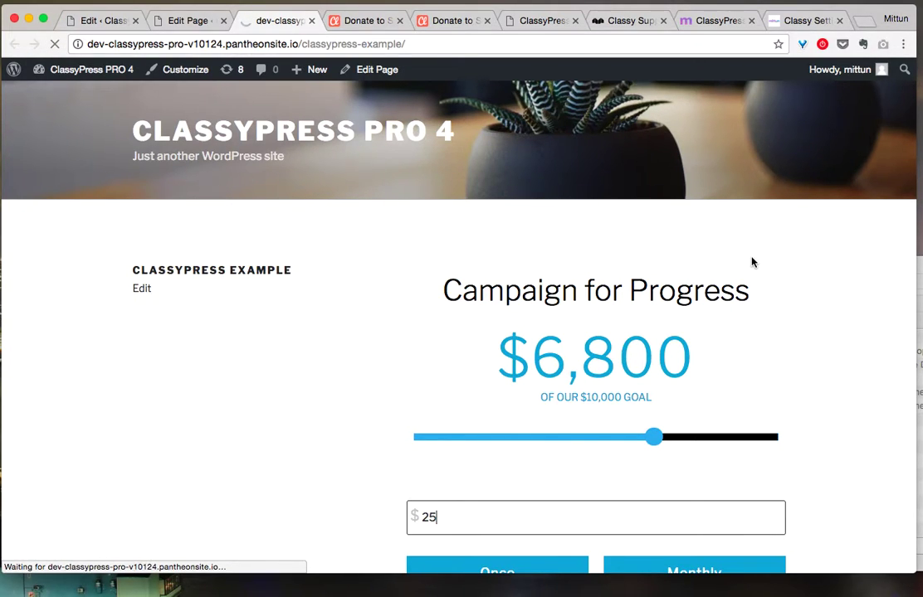
scroll(752, 262, "down", 8)
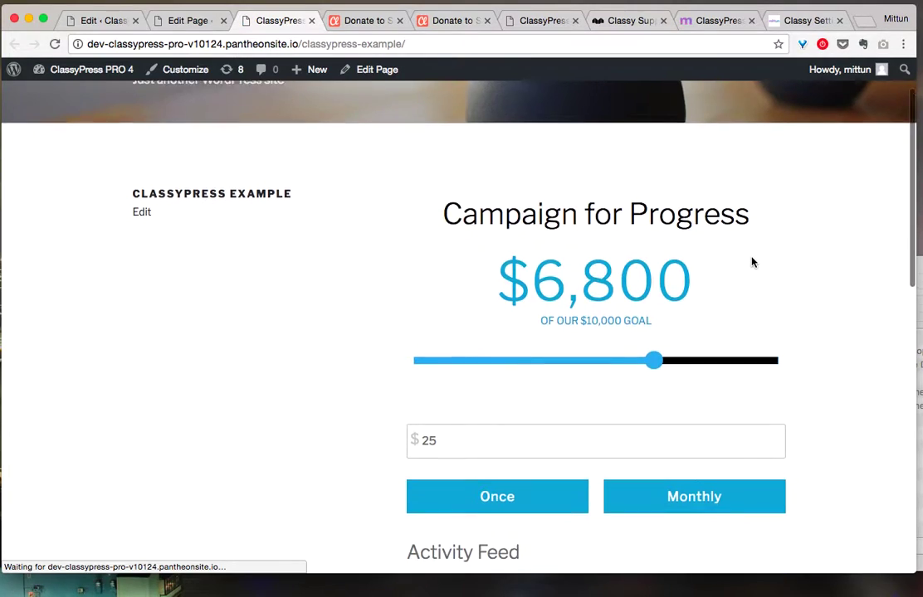
scroll(751, 262, "down", 1)
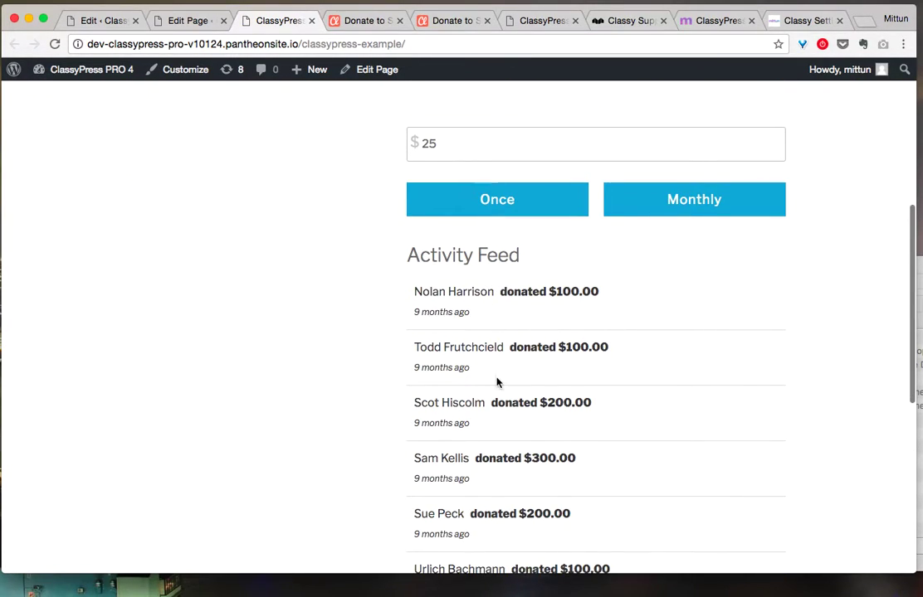
scroll(498, 378, "down", 10)
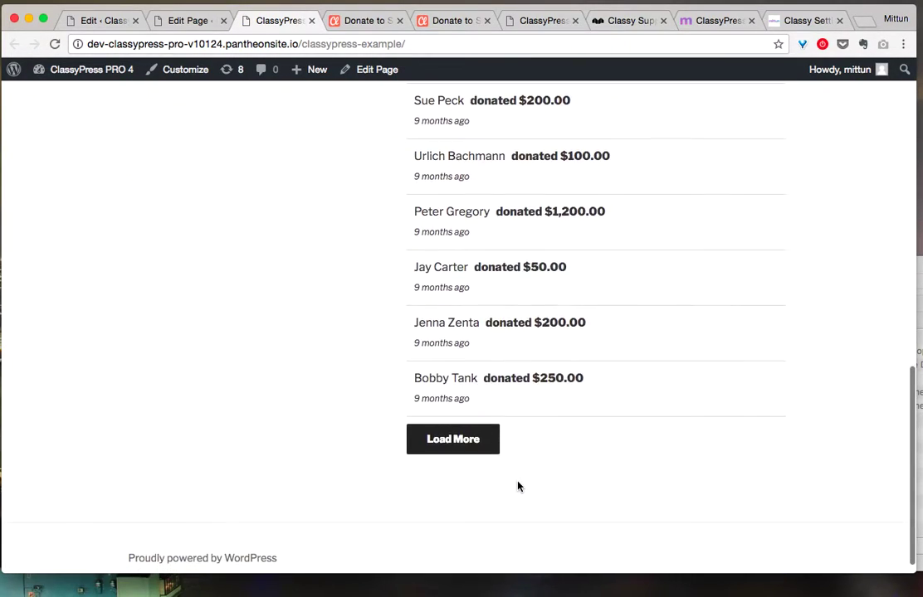
Step: Load more donations in the activity feed, look through them and return to the campaign's progress bar
left_click(455, 440)
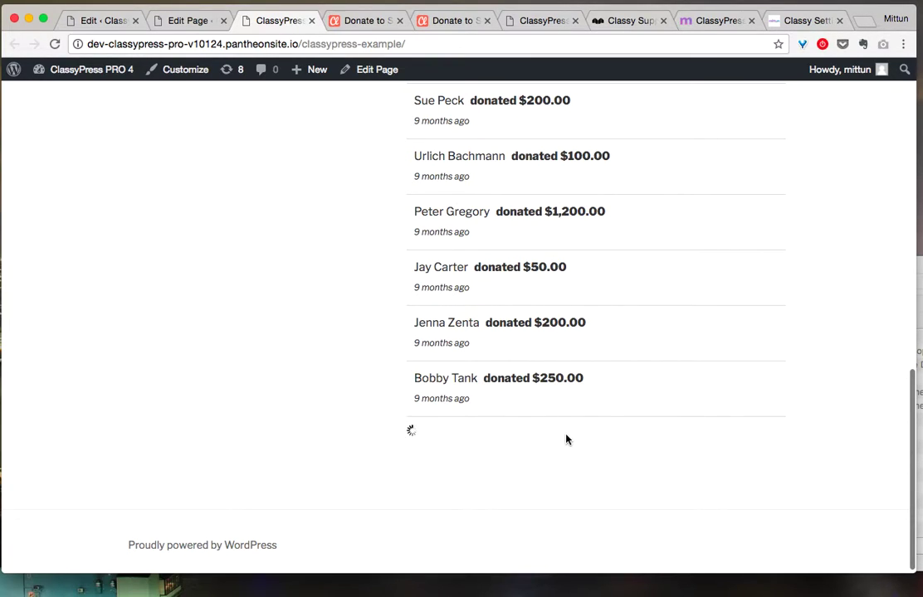
scroll(573, 432, "down", 4)
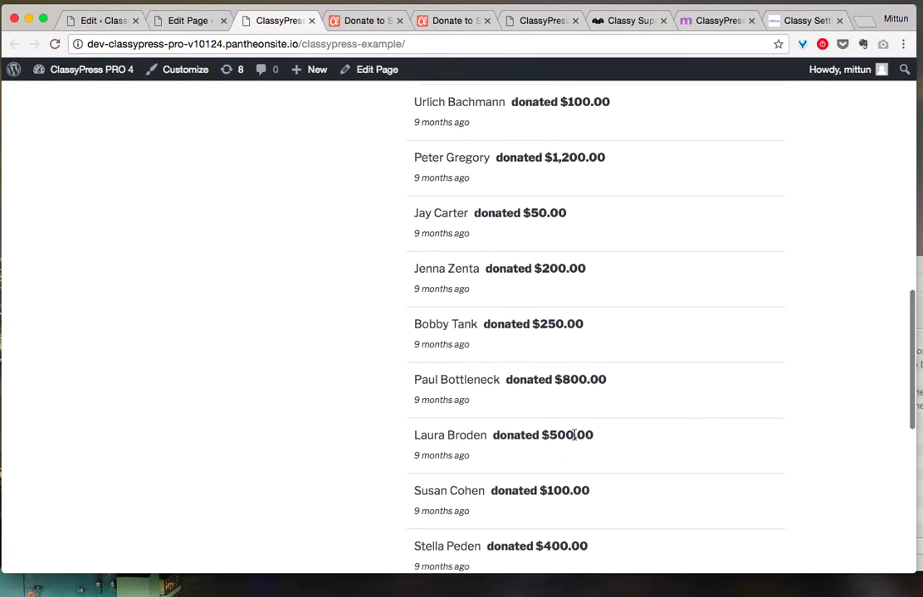
scroll(573, 427, "down", 3)
scroll(574, 430, "up", 10)
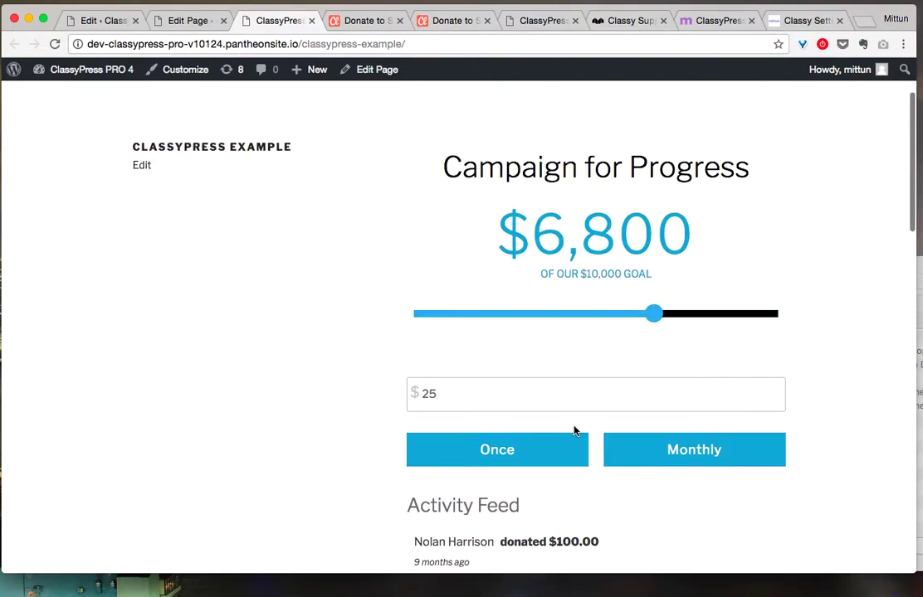
Step: Review the embedded campaign on the ClassyPress Example page, from the progress bar and donation form to the activity feed
left_click(473, 460)
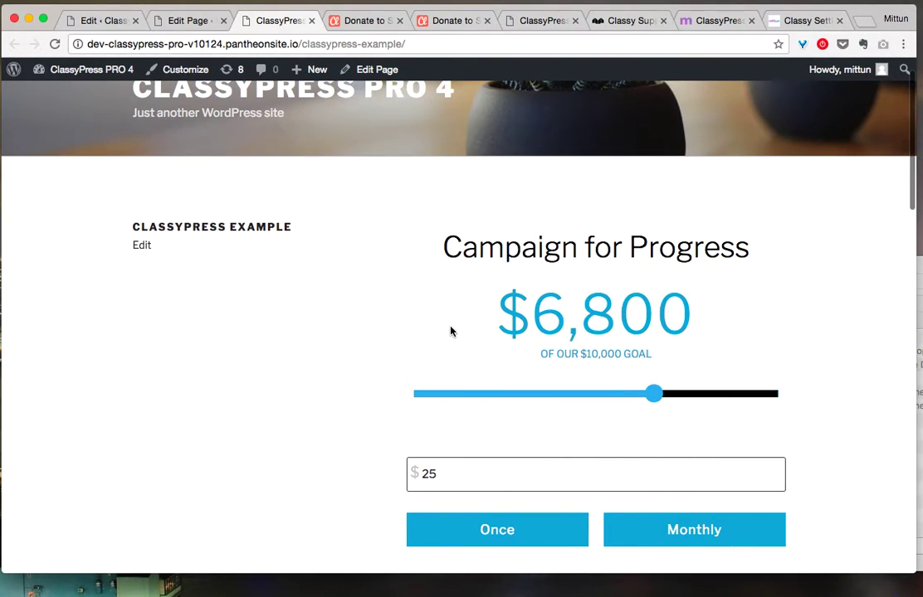
scroll(451, 331, "down", 2)
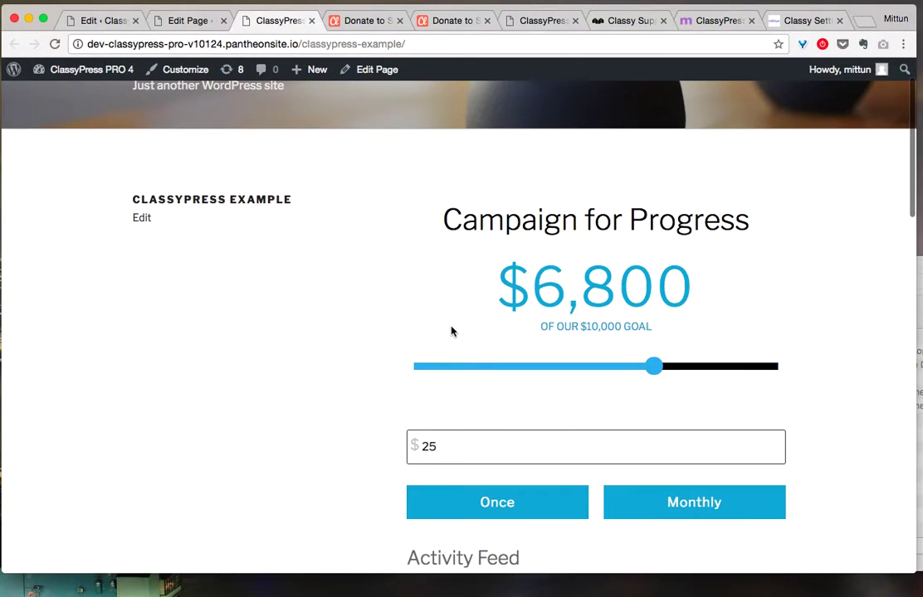
scroll(483, 328, "down", 5)
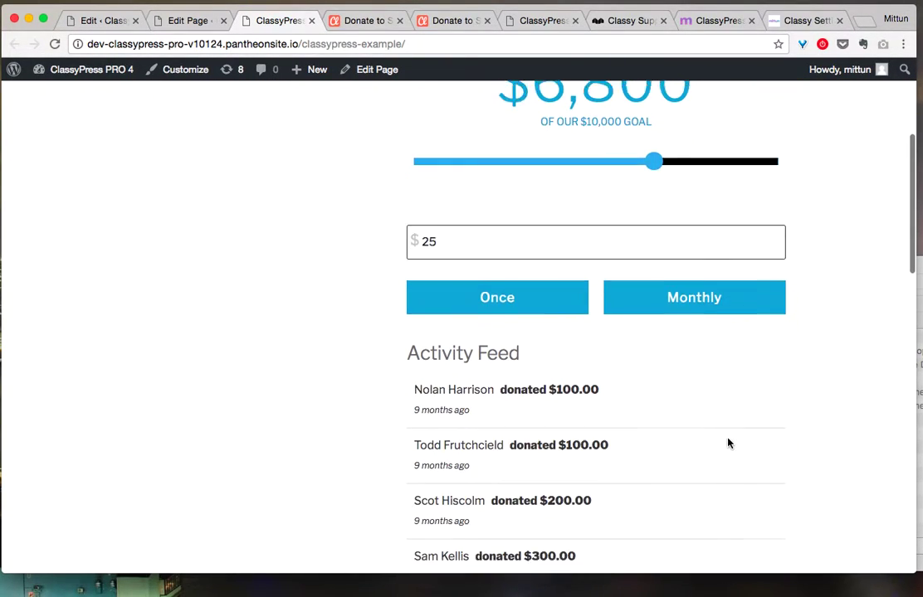
scroll(727, 443, "down", 8)
scroll(692, 448, "up", 14)
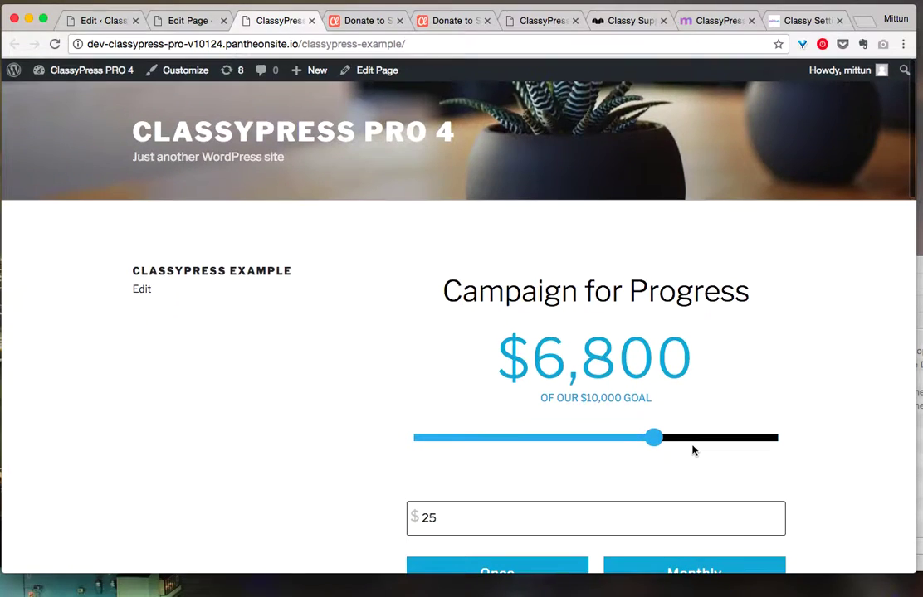
scroll(638, 493, "down", 2)
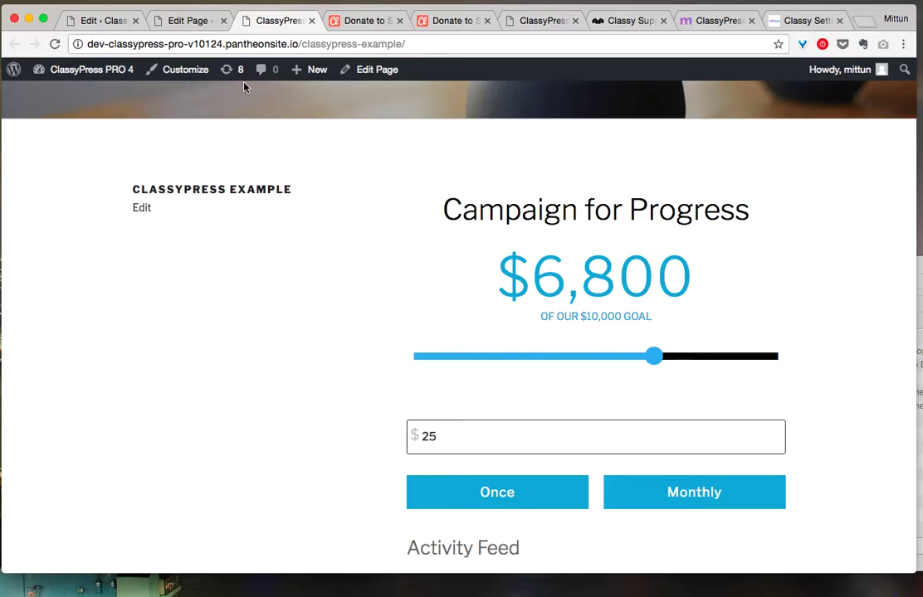
Step: Return to the campaign's settings and review its display options and the Classy Mittun plugin's list of features
left_click(85, 21)
scroll(360, 400, "down", 3)
scroll(360, 399, "down", 6)
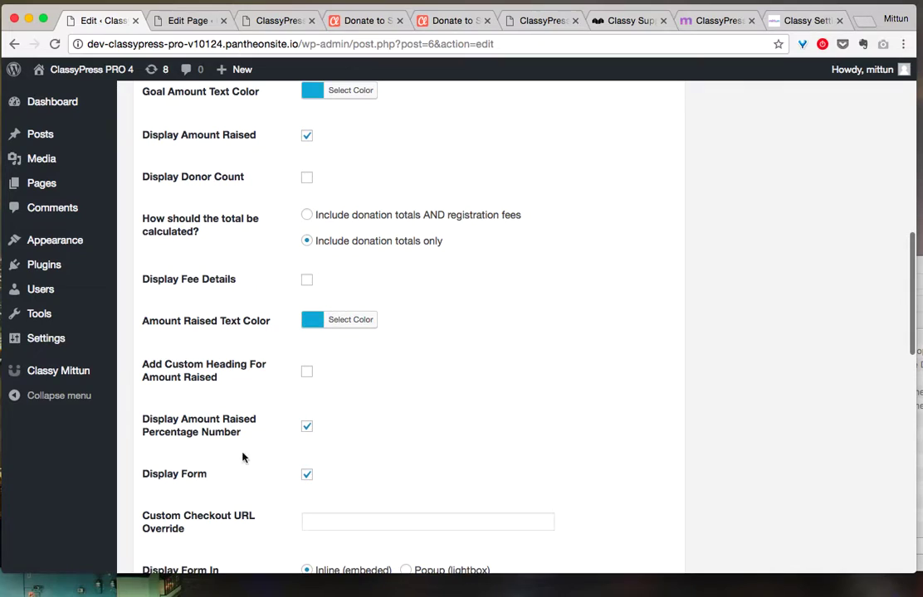
mouse_move(78, 380)
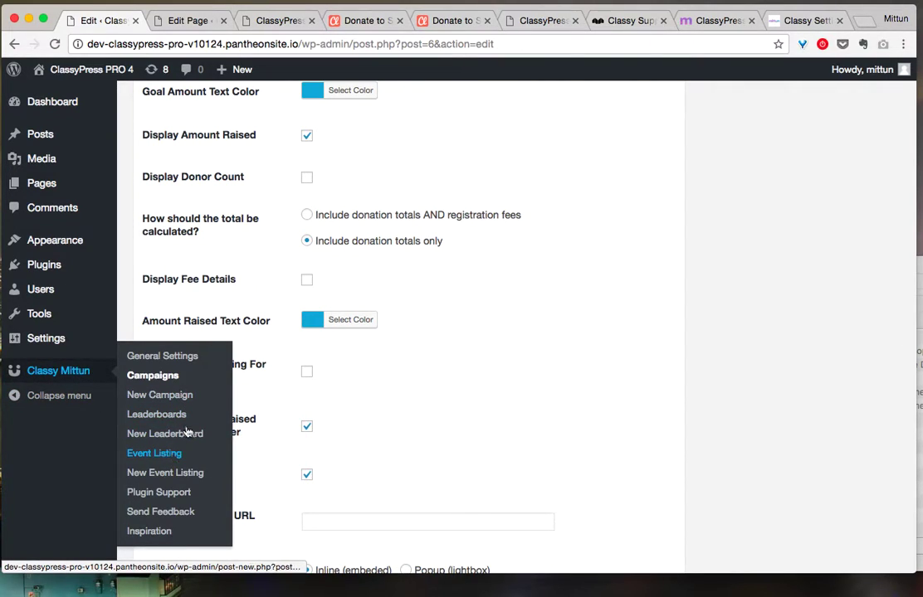
scroll(498, 340, "up", 10)
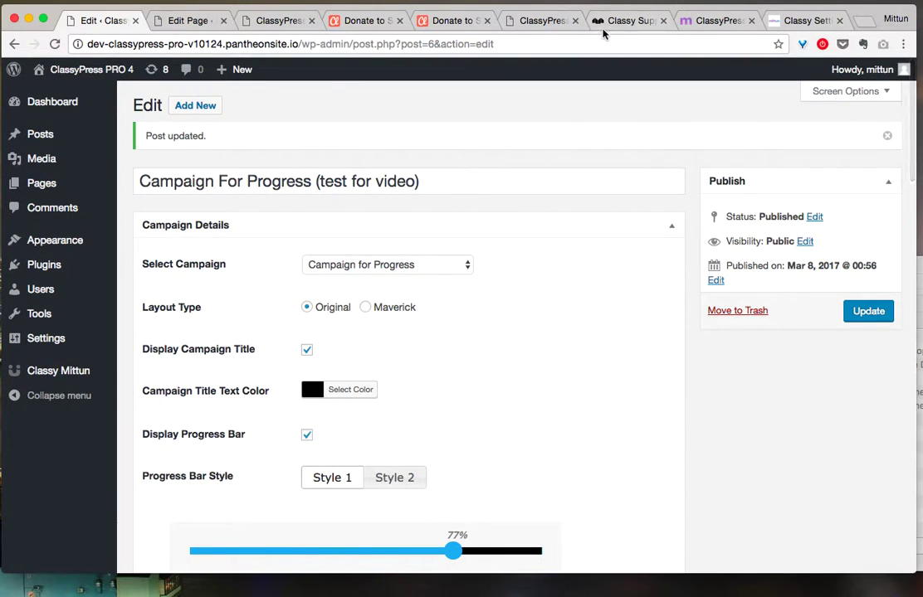
Step: Switch to the ClassyPress product page on mittun.com and look through its feature examples and special offer
left_click(540, 23)
left_click(641, 21)
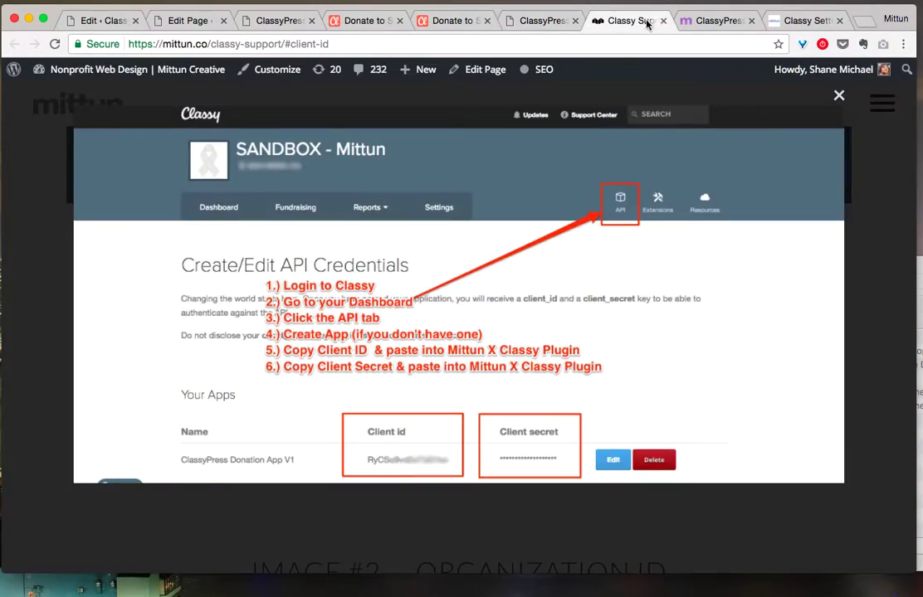
left_click(715, 21)
scroll(497, 233, "down", 10)
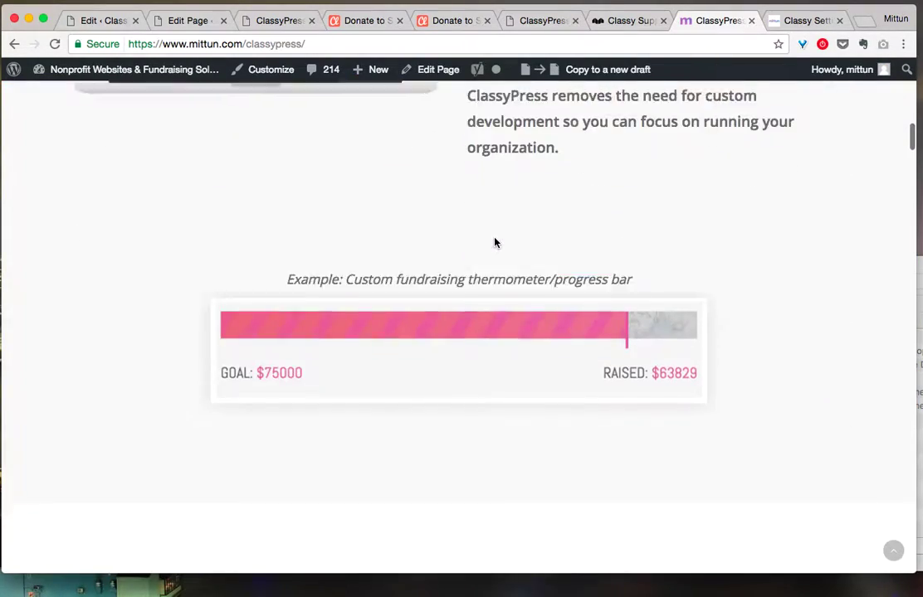
scroll(494, 242, "down", 15)
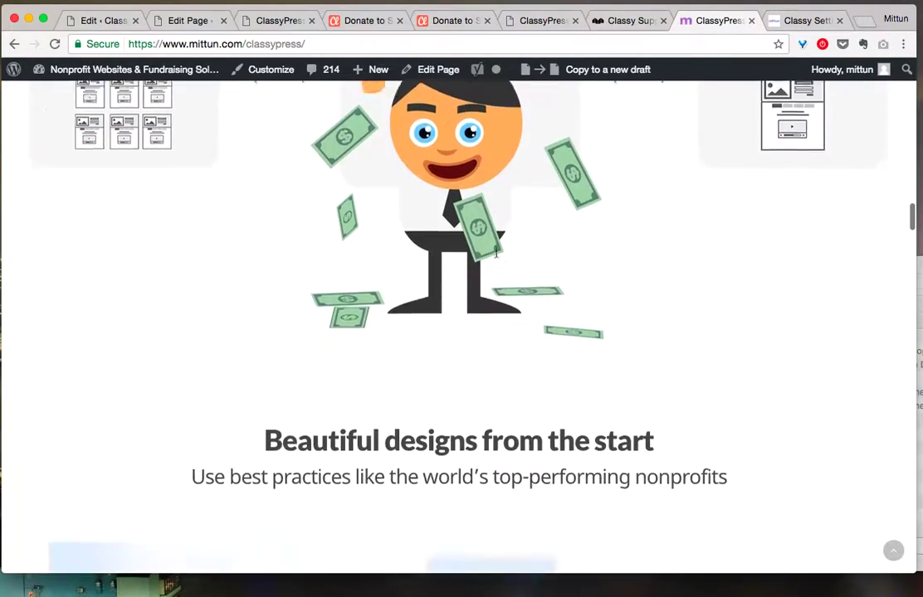
scroll(496, 253, "up", 20)
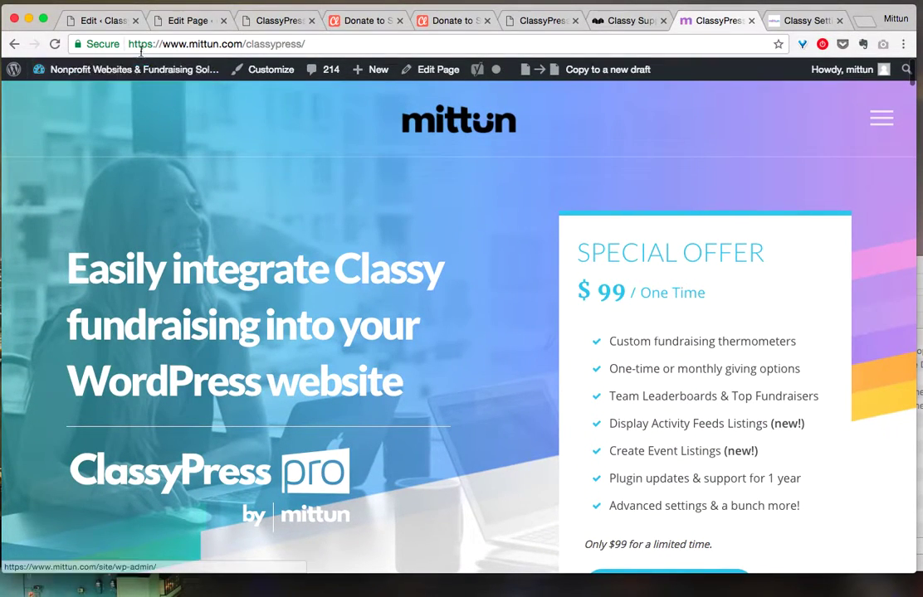
Step: Go back to editing the campaign and look over its layout, title and progress bar settings
left_click(103, 20)
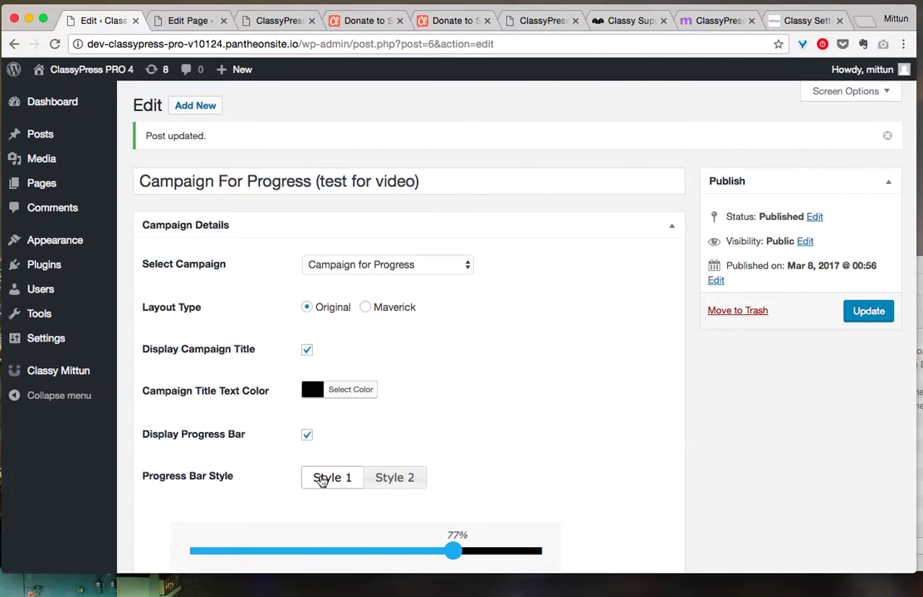
scroll(294, 475, "down", 5)
scroll(470, 440, "down", 1)
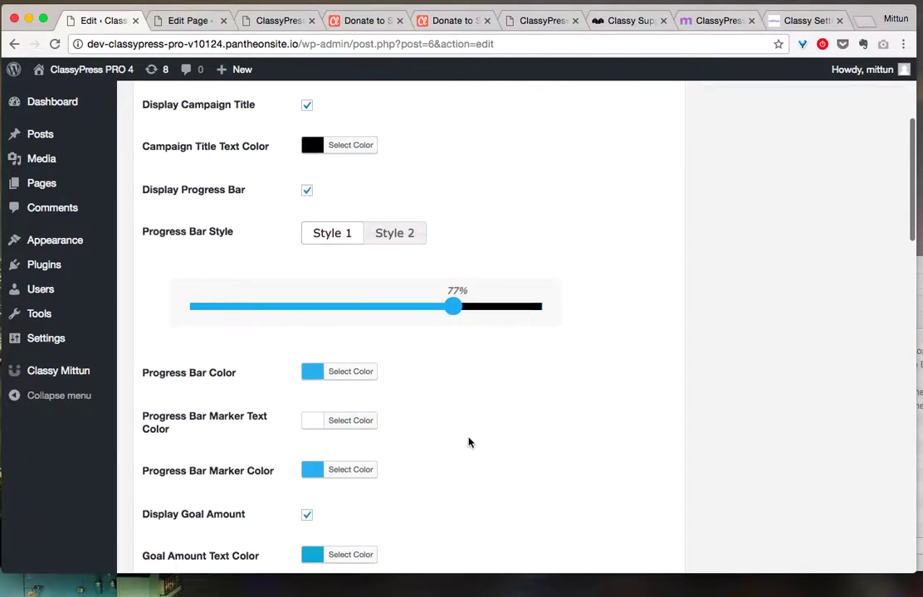
scroll(470, 441, "up", 5)
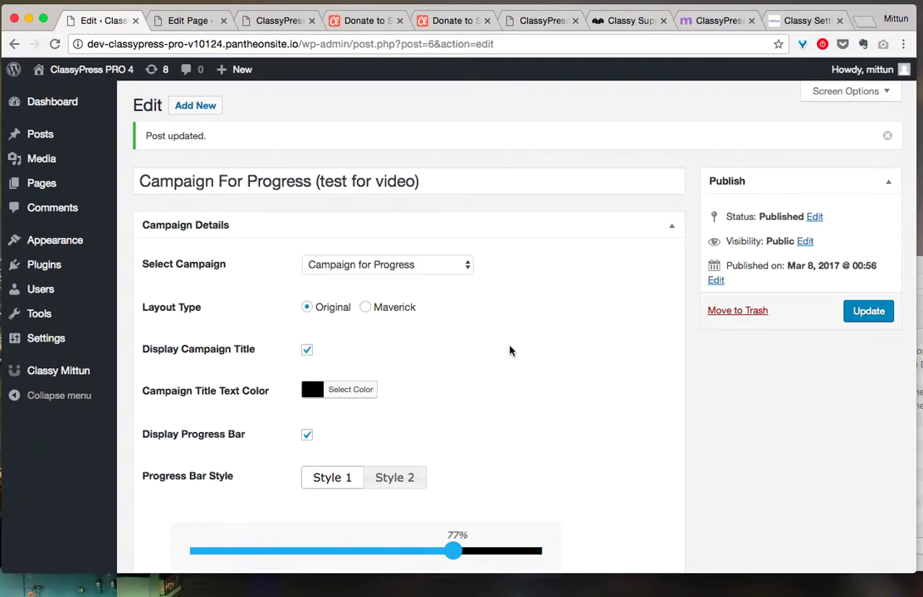
scroll(510, 351, "down", 5)
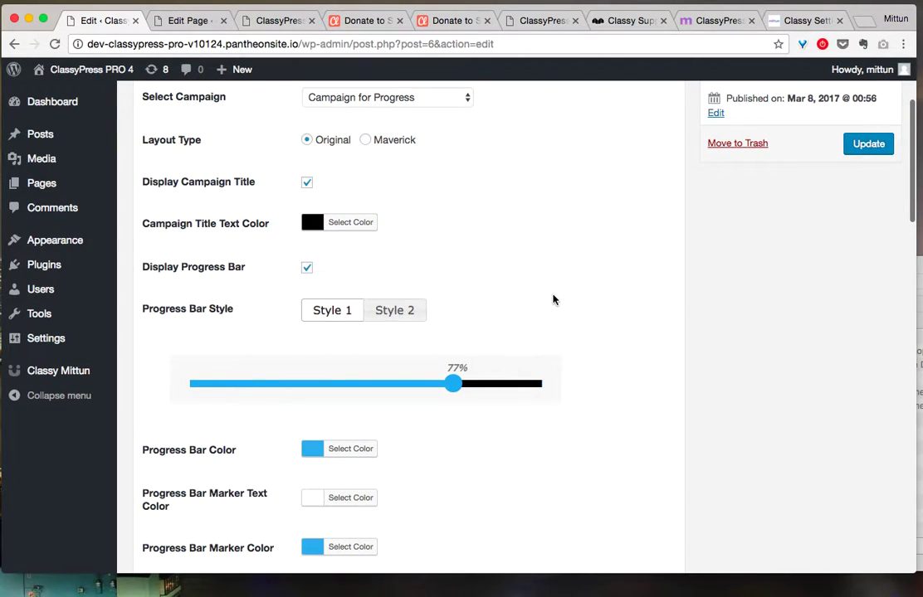